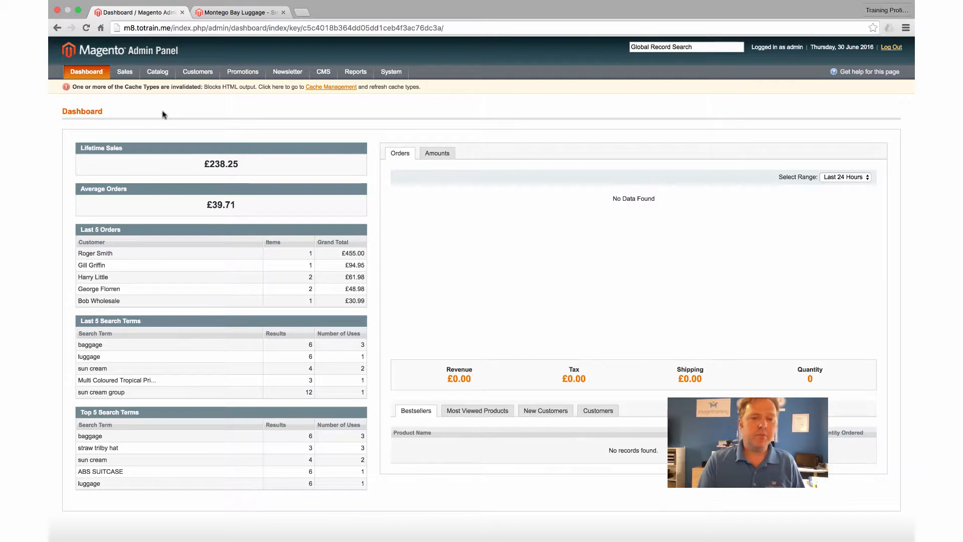
- Open the catalog's product attribute management list and show 100 records per page
{"action": "mouse_move", "coordinate": [158, 73]}
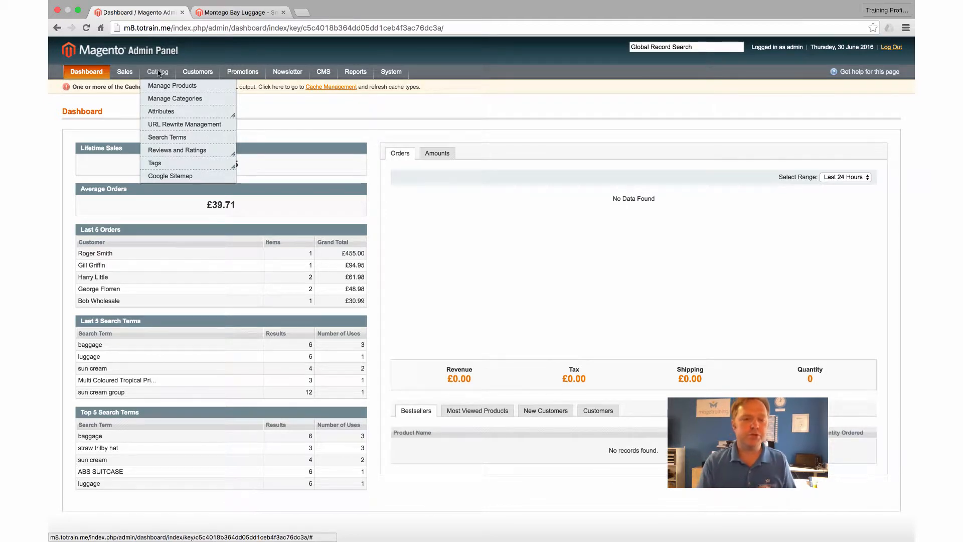
{"action": "mouse_move", "coordinate": [157, 117]}
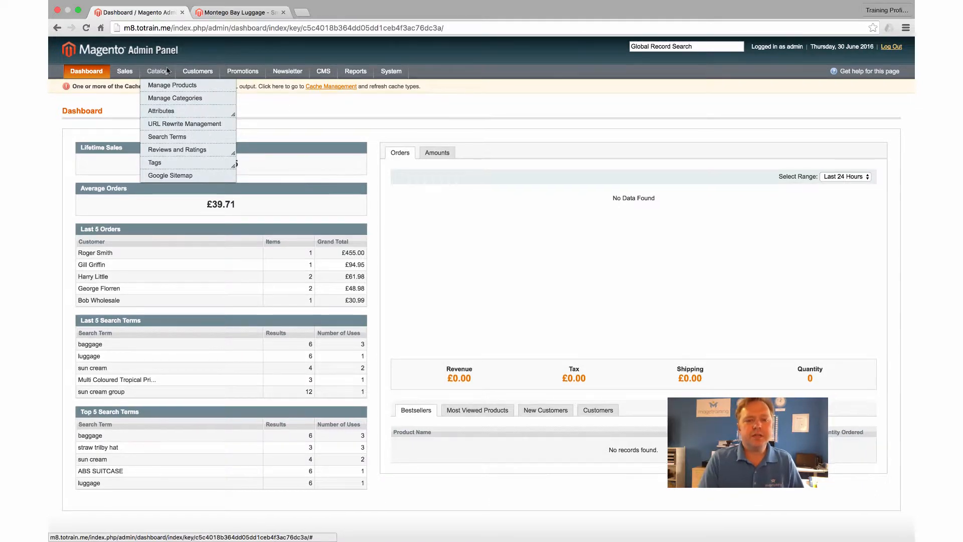
{"action": "scroll", "coordinate": [167, 111], "scroll_direction": "down", "scroll_amount": 1}
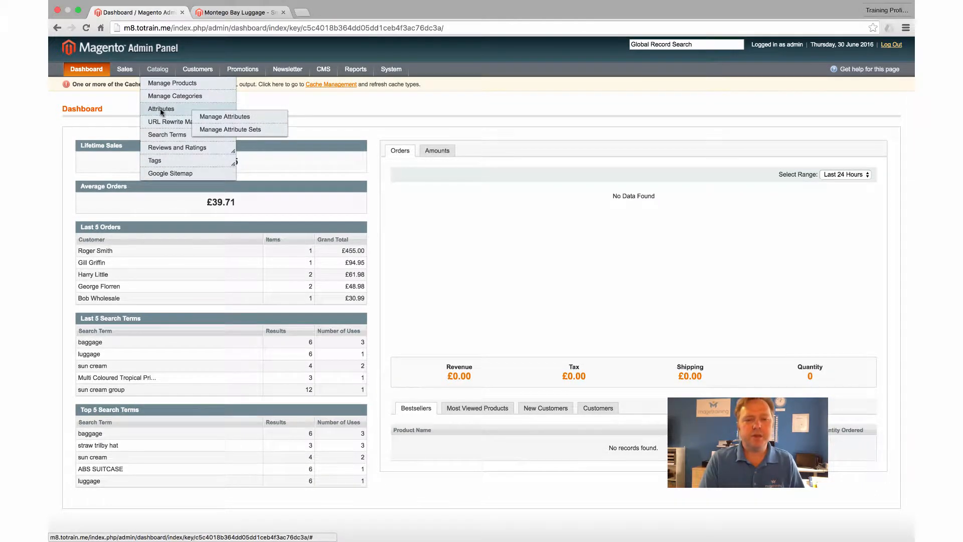
{"action": "left_click", "coordinate": [223, 118]}
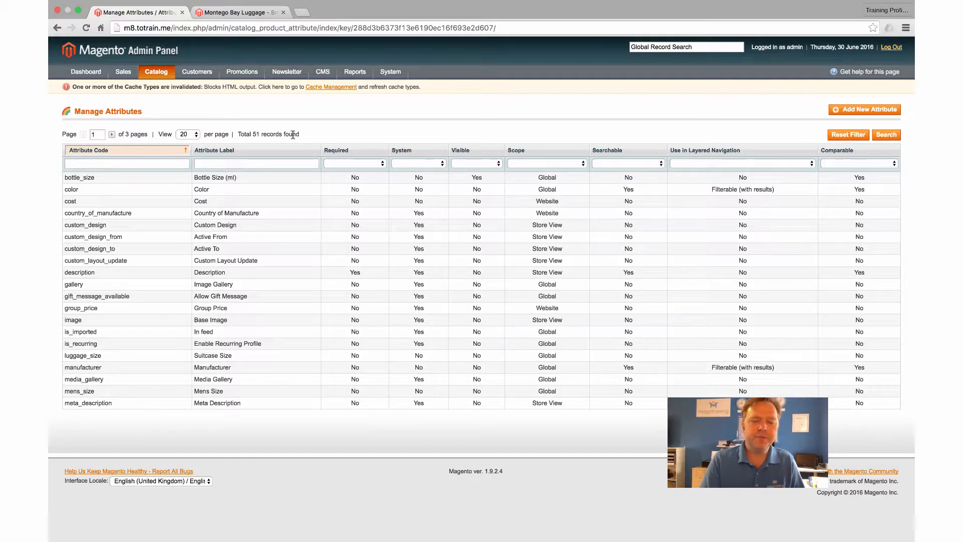
{"action": "left_click", "coordinate": [188, 134]}
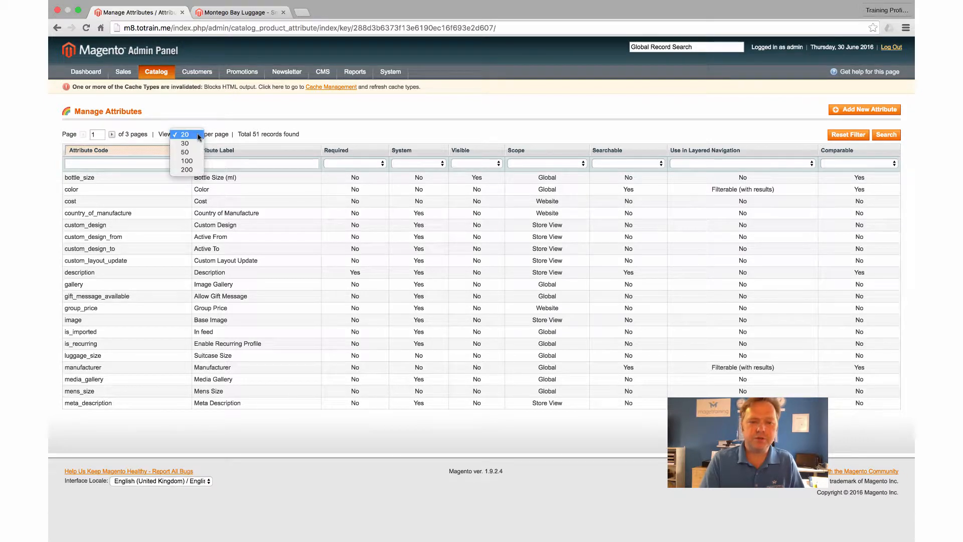
{"action": "left_click", "coordinate": [190, 161]}
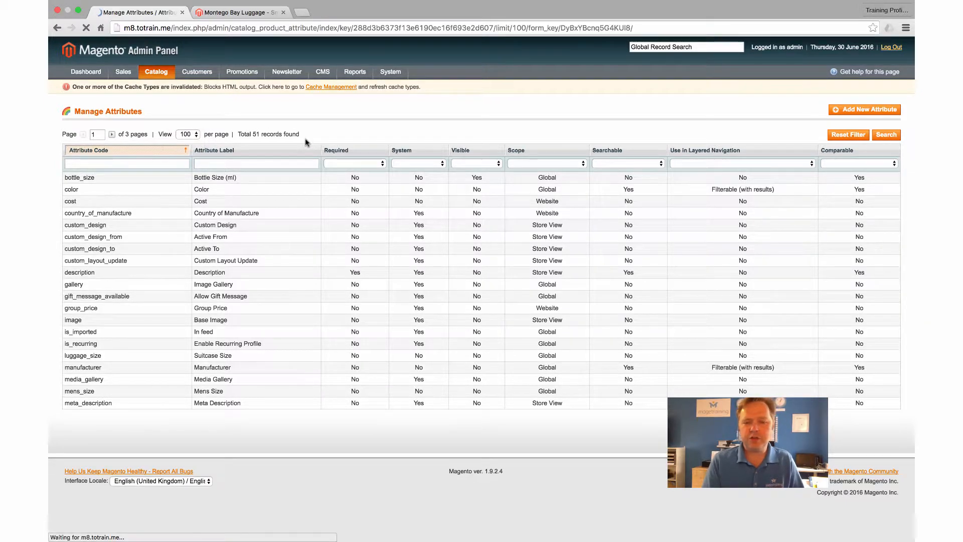
- Look through the full list of existing product attributes, including their codes, labels and system status
{"action": "scroll", "coordinate": [207, 223], "scroll_direction": "down", "scroll_amount": 3}
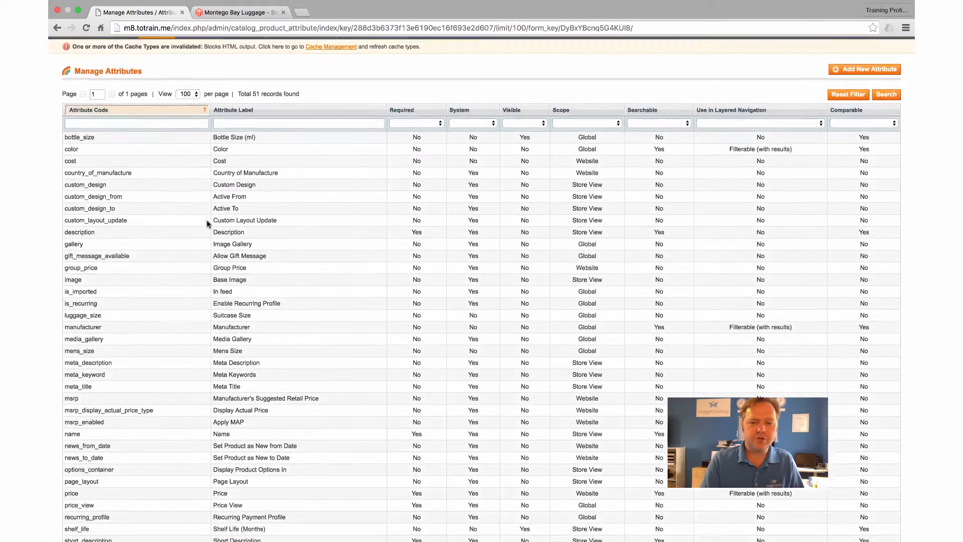
{"action": "scroll", "coordinate": [207, 224], "scroll_direction": "down", "scroll_amount": 8}
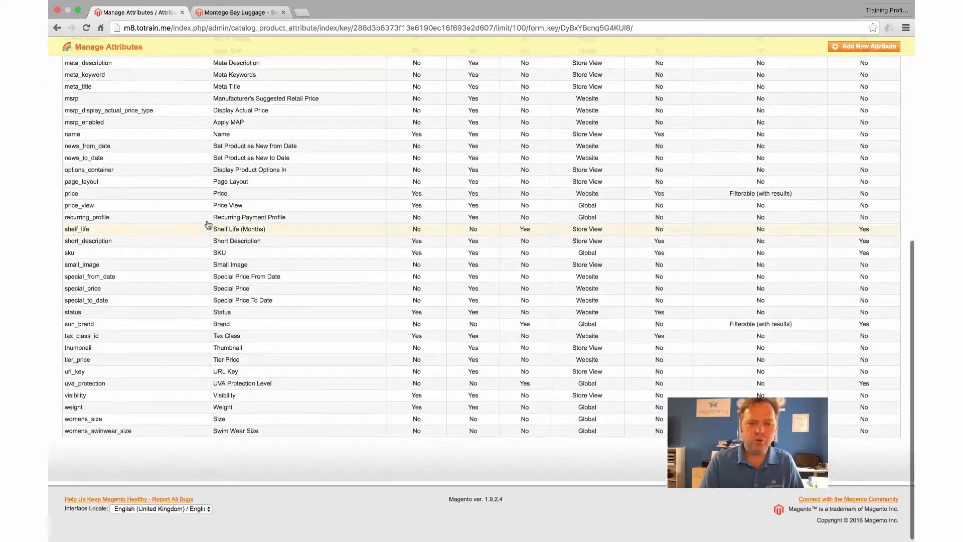
{"action": "scroll", "coordinate": [208, 224], "scroll_direction": "up", "scroll_amount": 7}
{"action": "scroll", "coordinate": [209, 224], "scroll_direction": "up", "scroll_amount": 5}
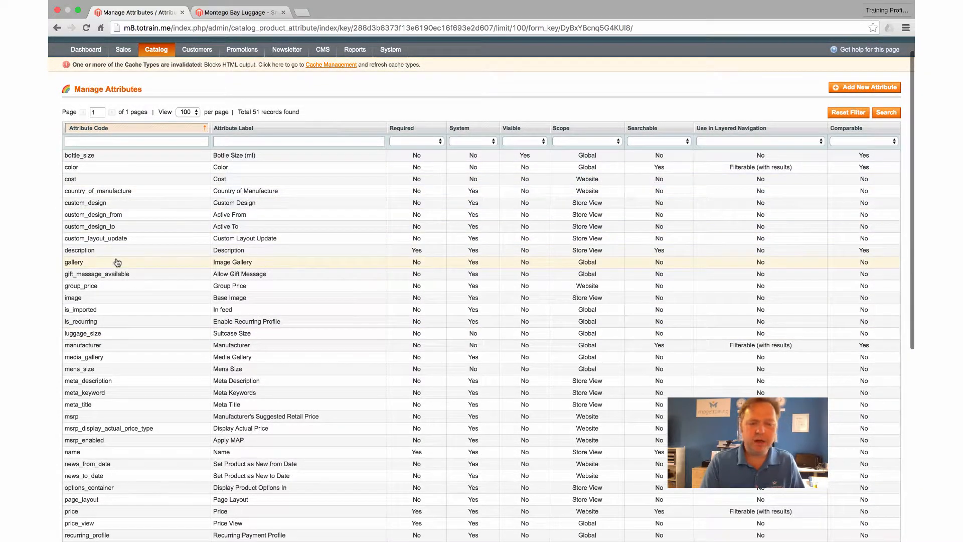
{"action": "scroll", "coordinate": [119, 252], "scroll_direction": "down", "scroll_amount": 5}
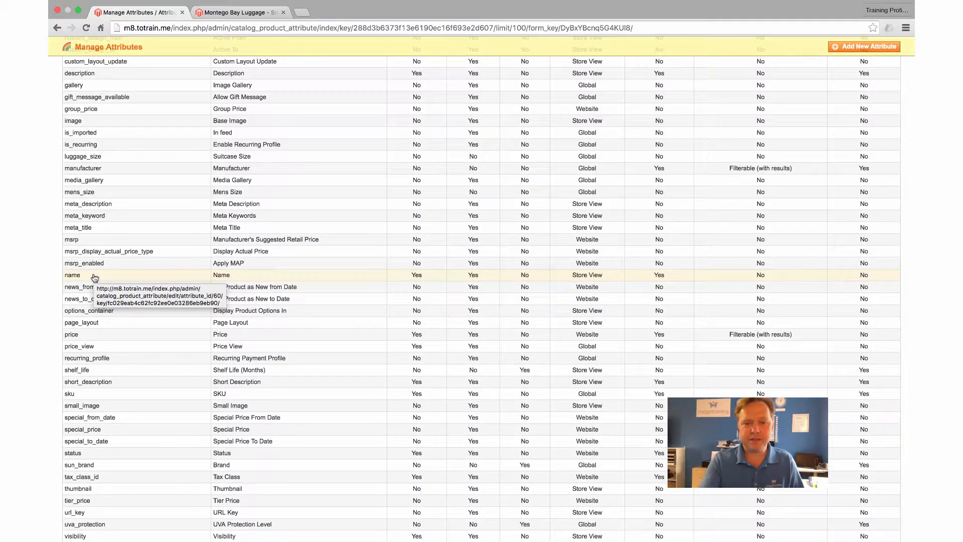
{"action": "scroll", "coordinate": [126, 278], "scroll_direction": "down", "scroll_amount": 1}
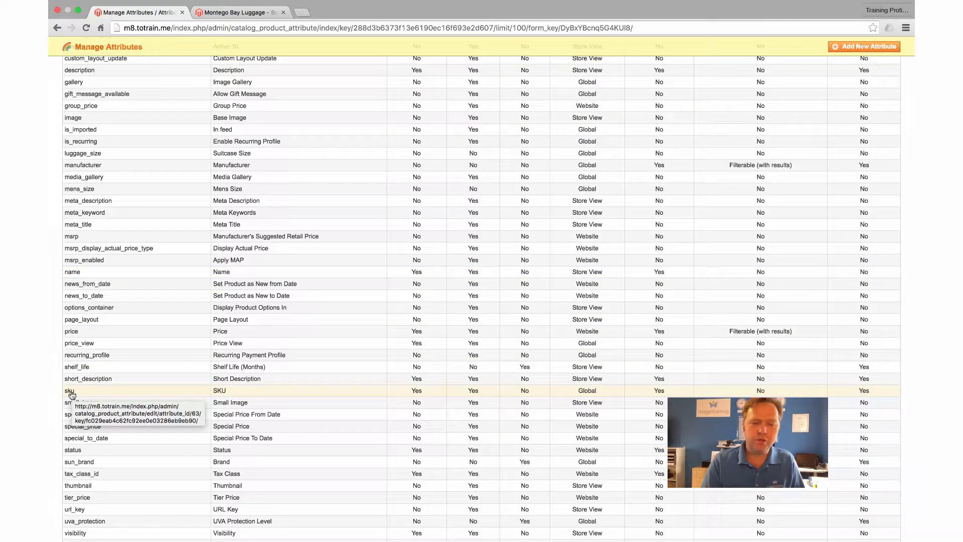
{"action": "scroll", "coordinate": [99, 394], "scroll_direction": "up", "scroll_amount": 4}
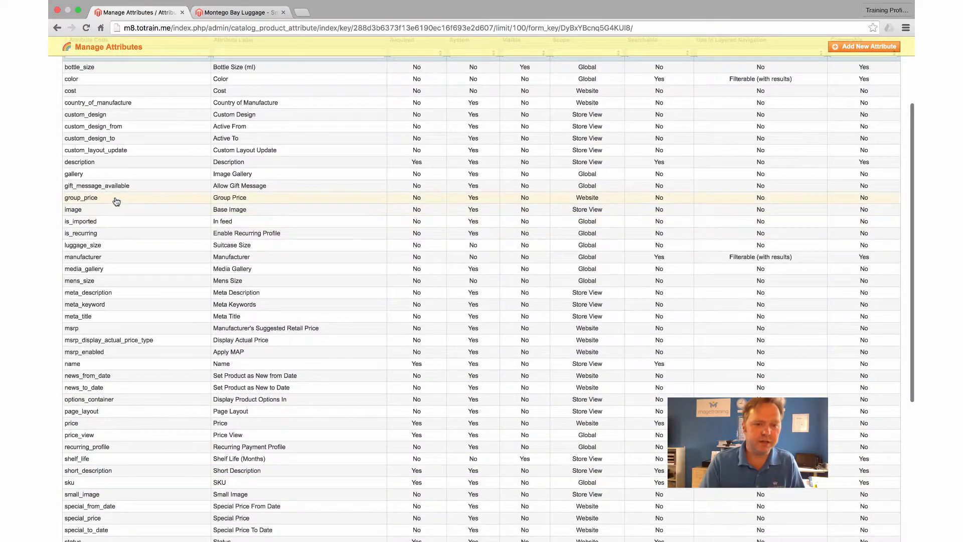
{"action": "scroll", "coordinate": [111, 201], "scroll_direction": "up", "scroll_amount": 2}
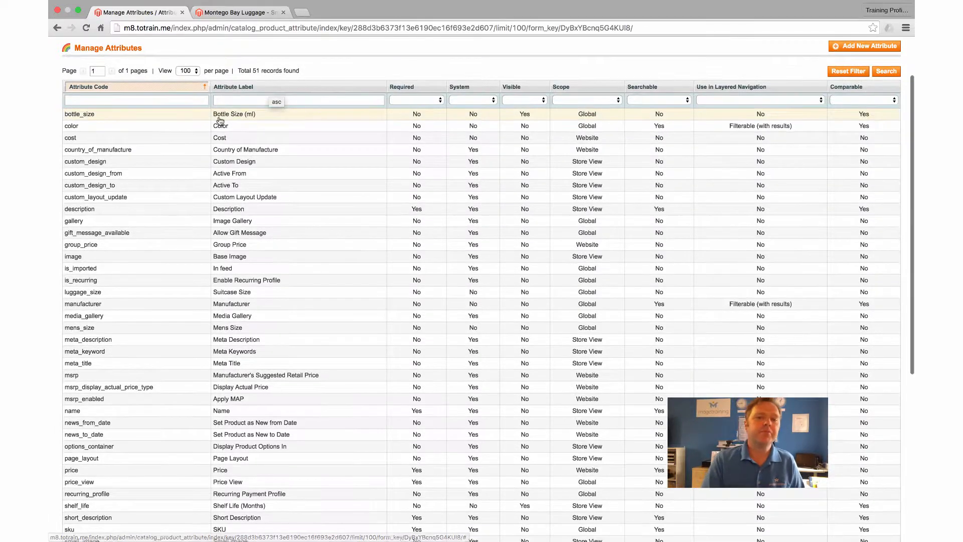
{"action": "scroll", "coordinate": [271, 101], "scroll_direction": "up", "scroll_amount": 2}
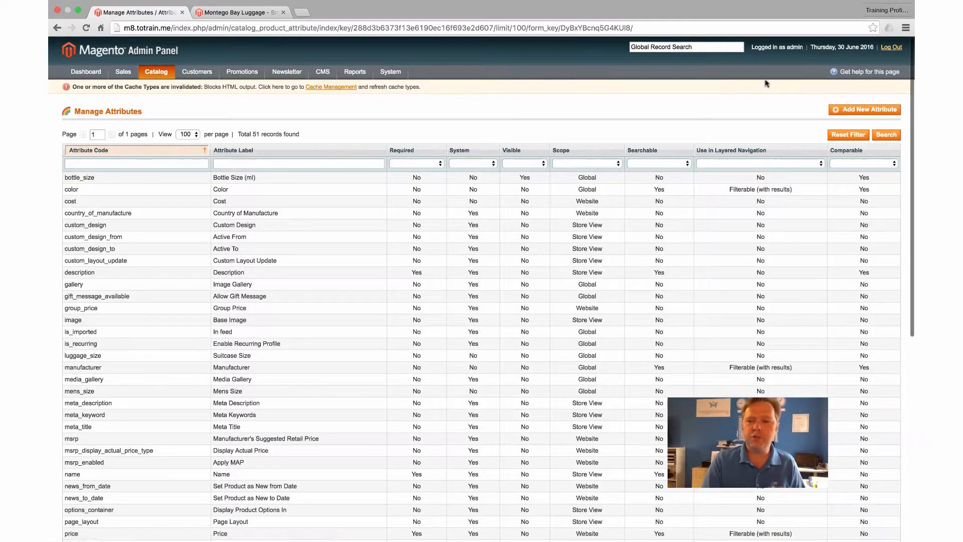
- Start a new product attribute and enter wheels as its attribute code
{"action": "left_click", "coordinate": [845, 113]}
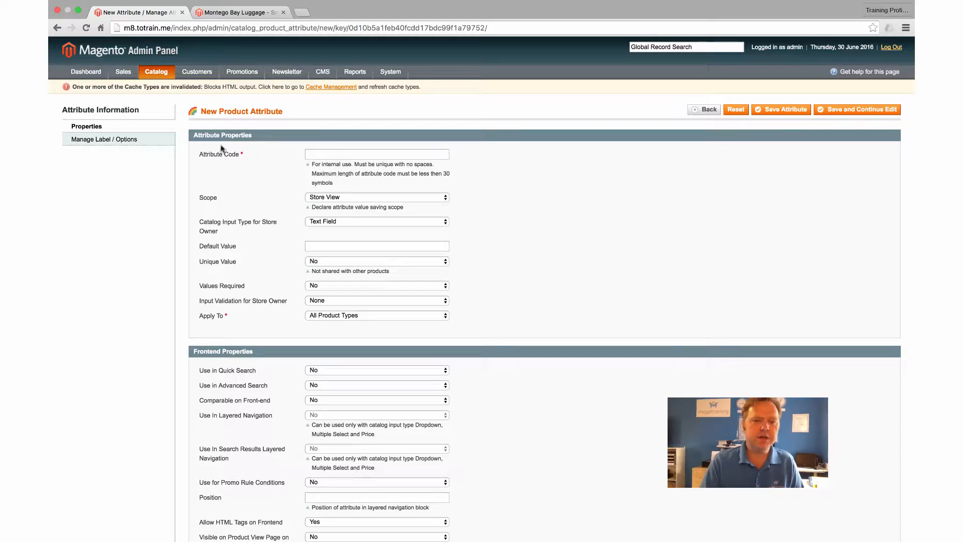
{"action": "left_click", "coordinate": [316, 154]}
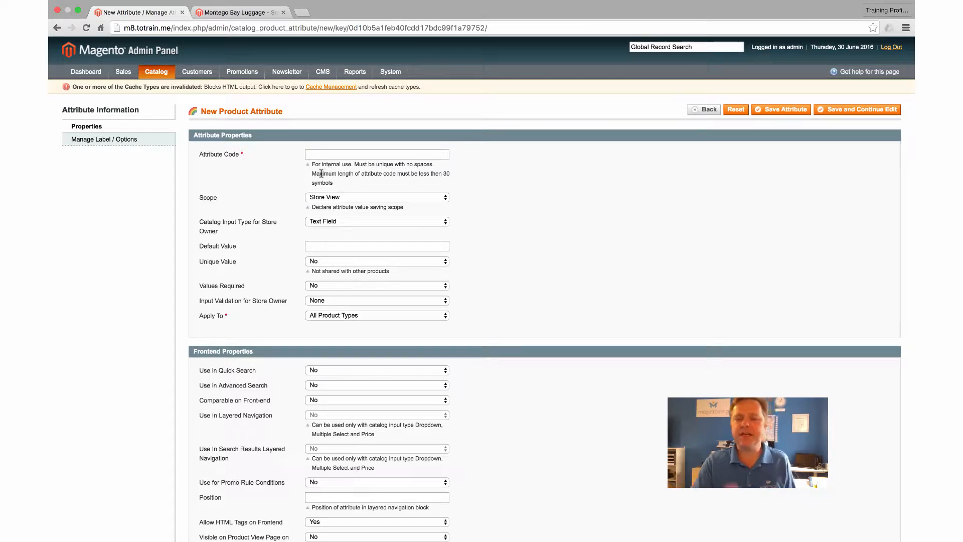
{"action": "left_click", "coordinate": [319, 154]}
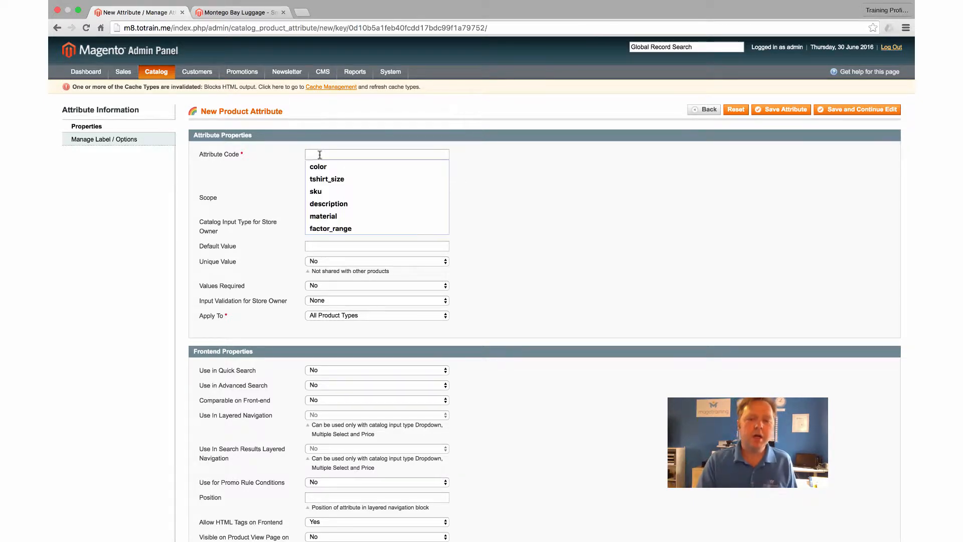
{"action": "left_click", "coordinate": [289, 164]}
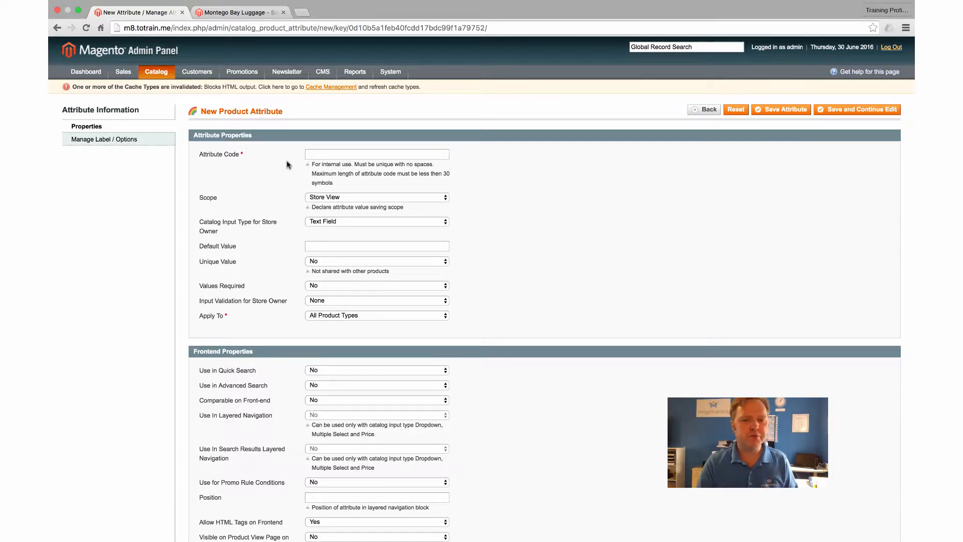
{"action": "left_click", "coordinate": [315, 154]}
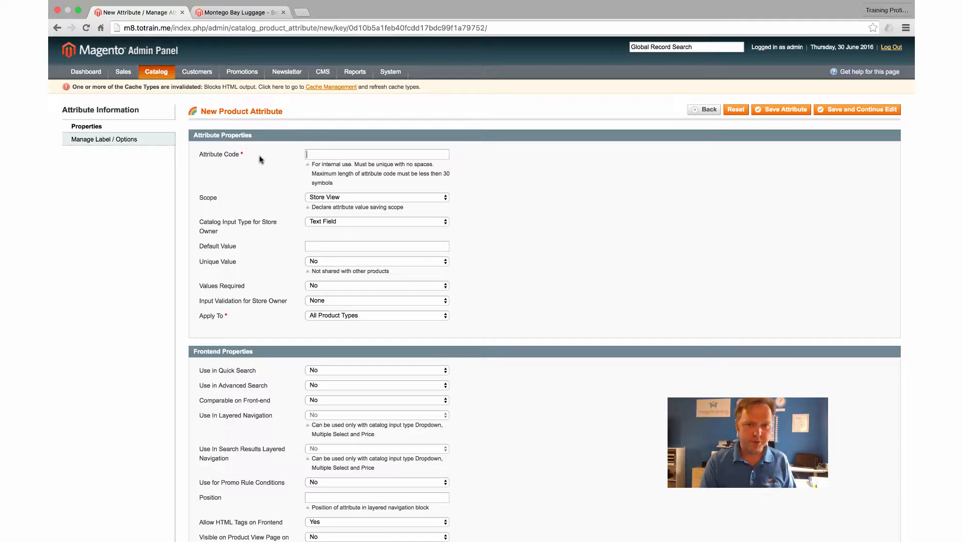
{"action": "type", "text": "w"}
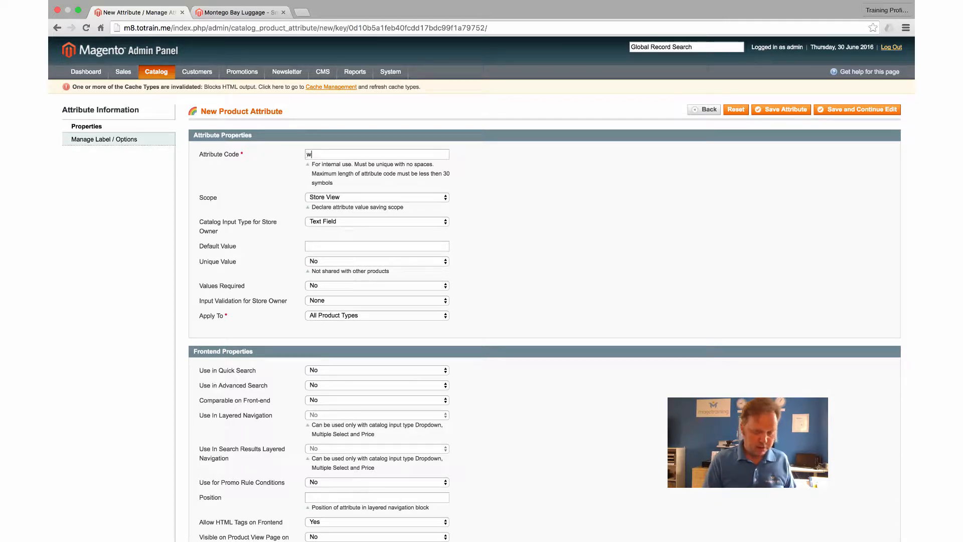
{"action": "type", "text": "heels"}
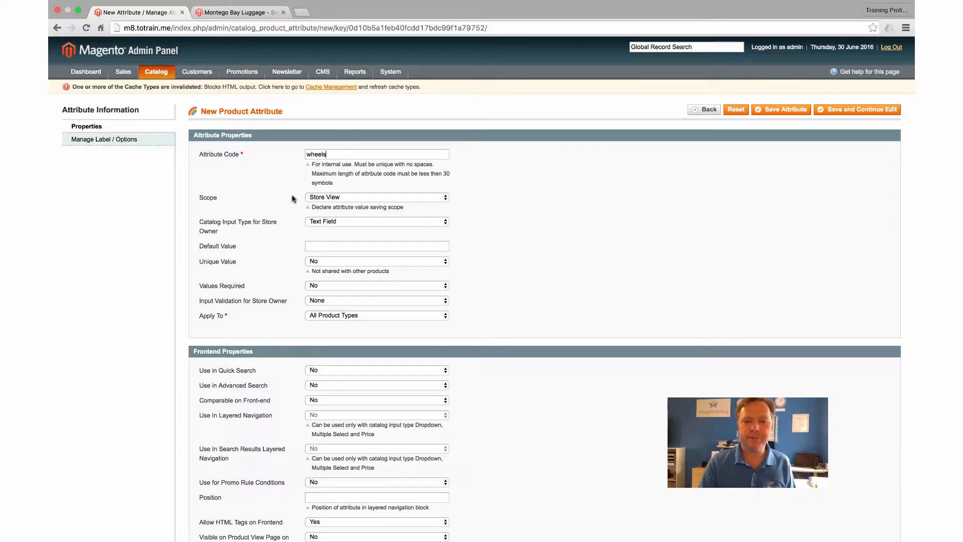
- Set the scope of the wheels attribute to Global
{"action": "scroll", "coordinate": [293, 199], "scroll_direction": "down", "scroll_amount": 1}
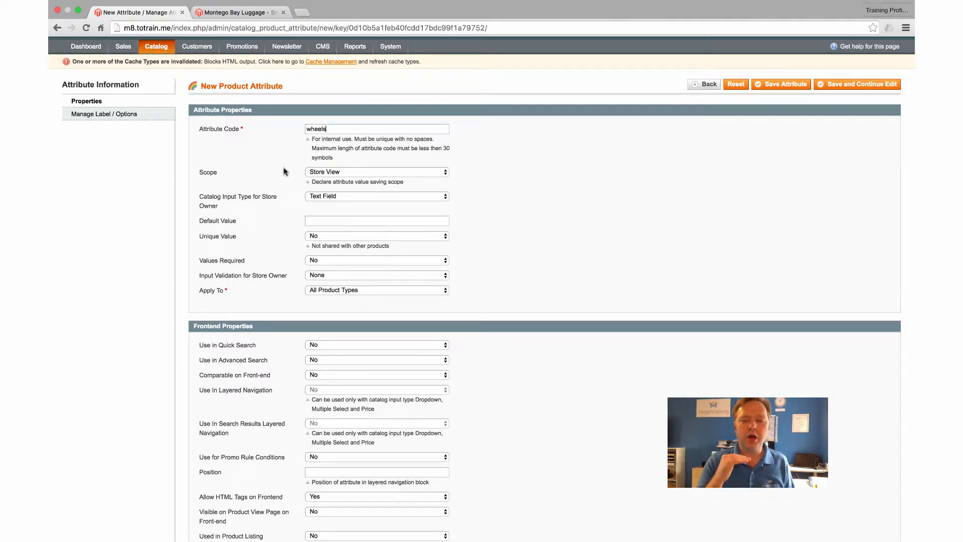
{"action": "left_click", "coordinate": [331, 172]}
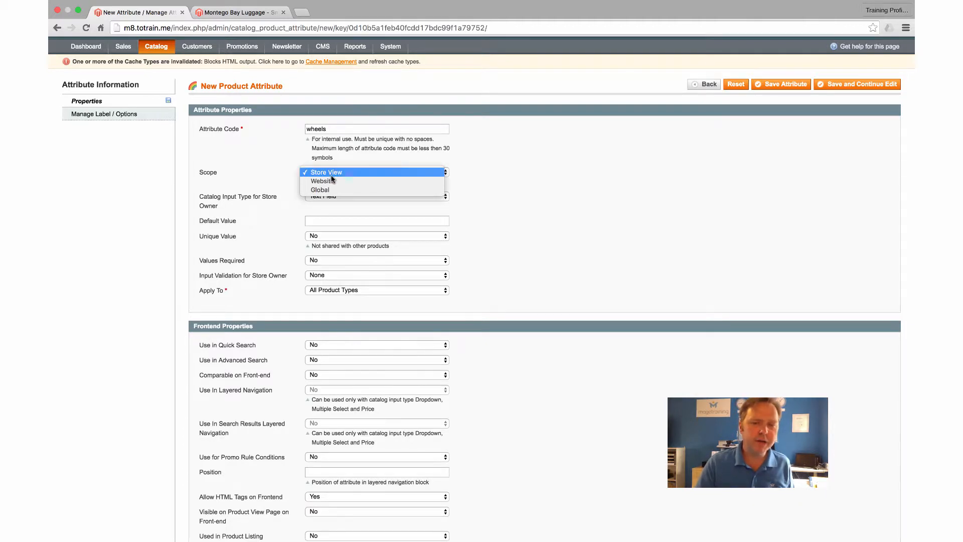
{"action": "left_click", "coordinate": [253, 174]}
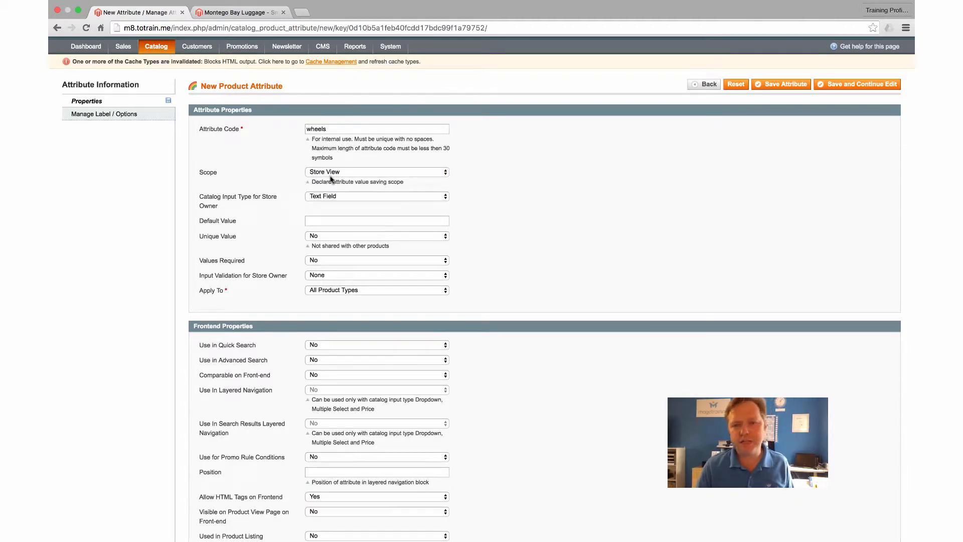
{"action": "left_click", "coordinate": [331, 173]}
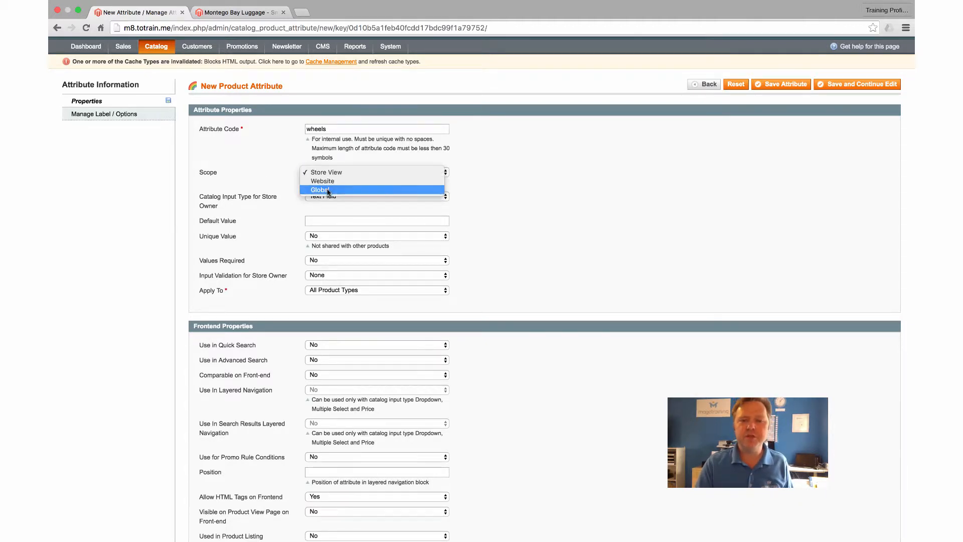
{"action": "left_click", "coordinate": [327, 191]}
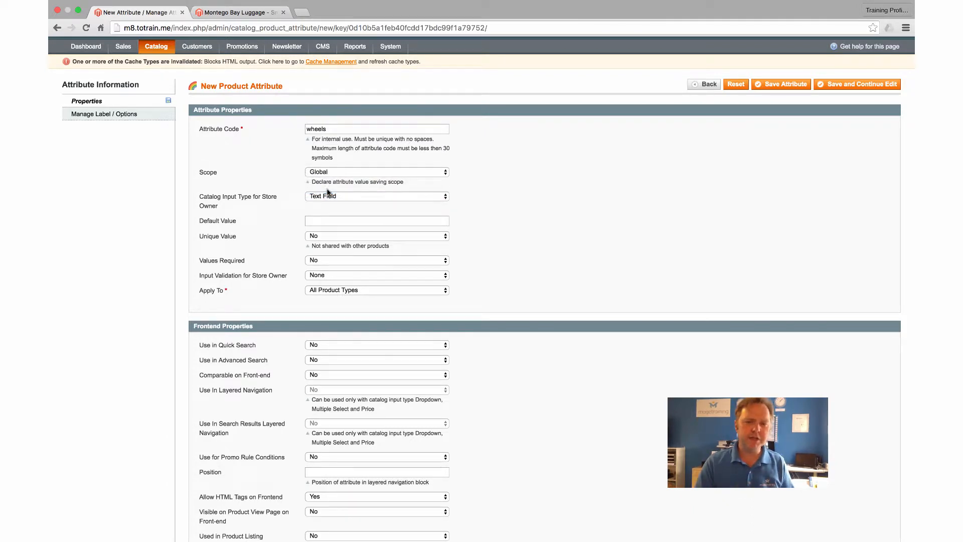
- Set the wheels attribute's catalog input type for the store owner to Yes/No
{"action": "scroll", "coordinate": [327, 192], "scroll_direction": "down", "scroll_amount": 1}
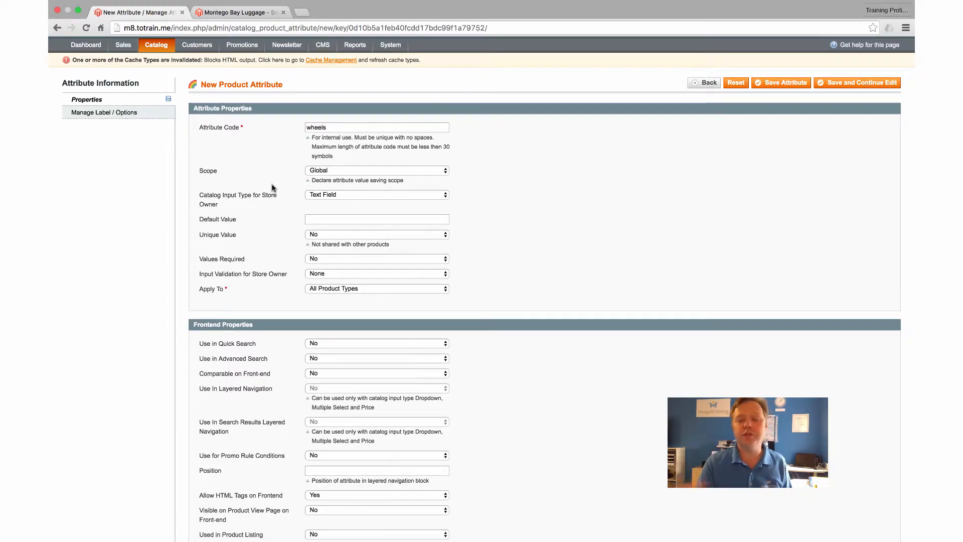
{"action": "scroll", "coordinate": [243, 198], "scroll_direction": "down", "scroll_amount": 1}
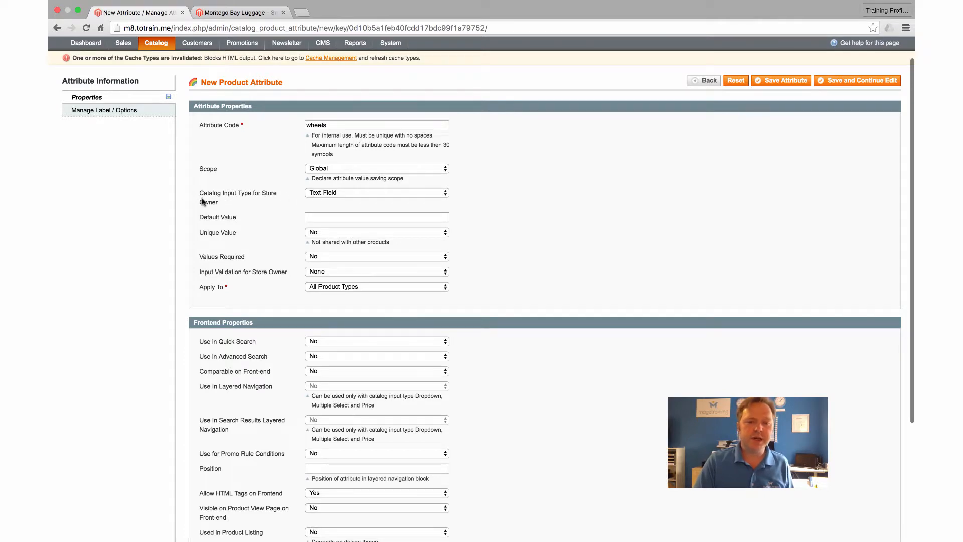
{"action": "left_click", "coordinate": [439, 193]}
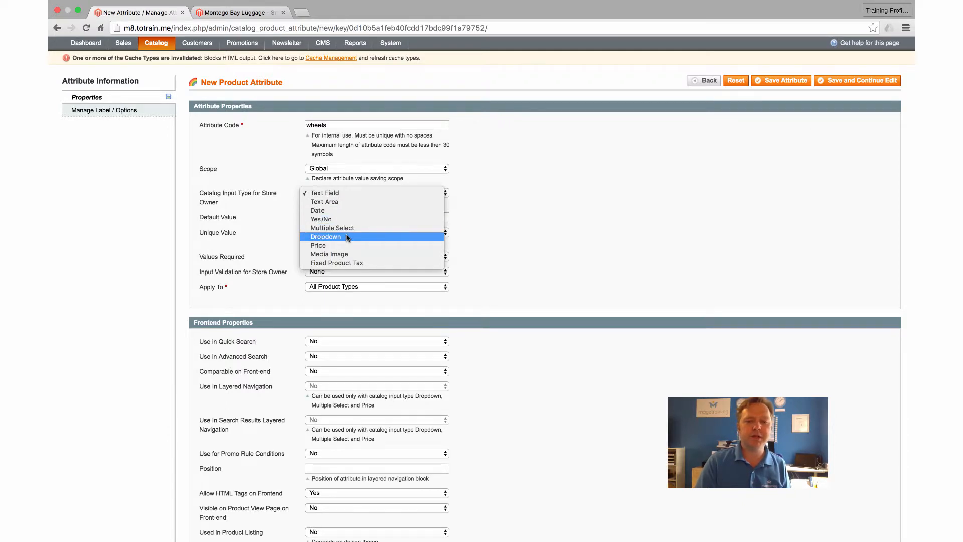
{"action": "left_click", "coordinate": [507, 206]}
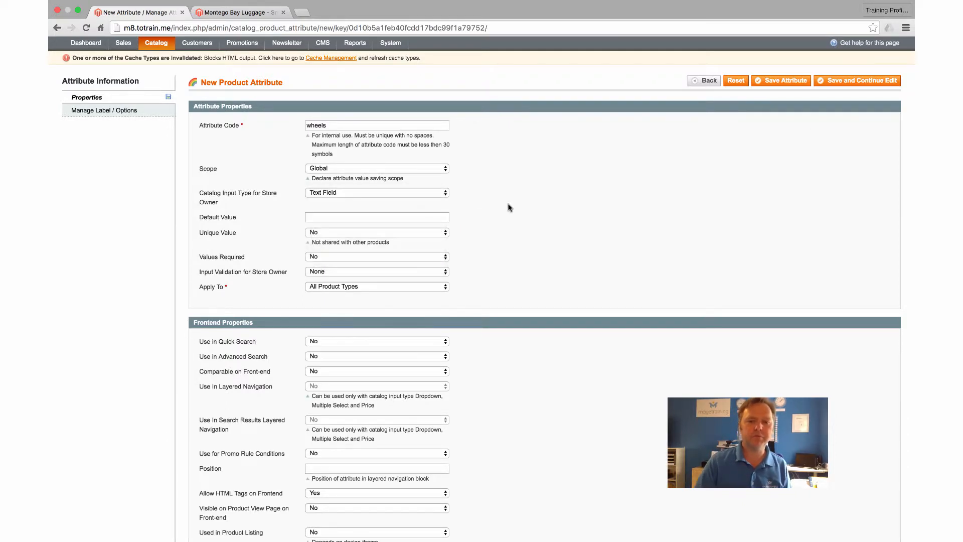
{"action": "left_click", "coordinate": [376, 194]}
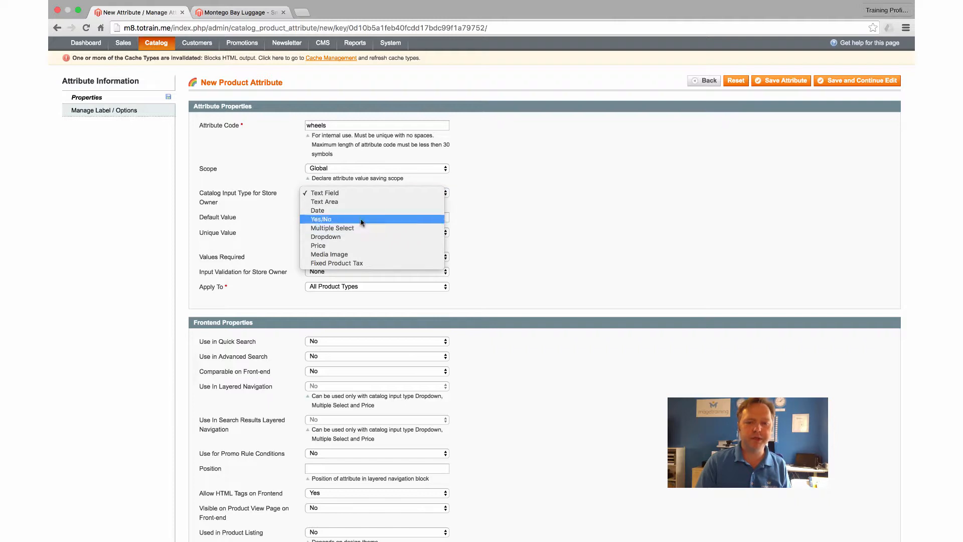
{"action": "left_click", "coordinate": [282, 230]}
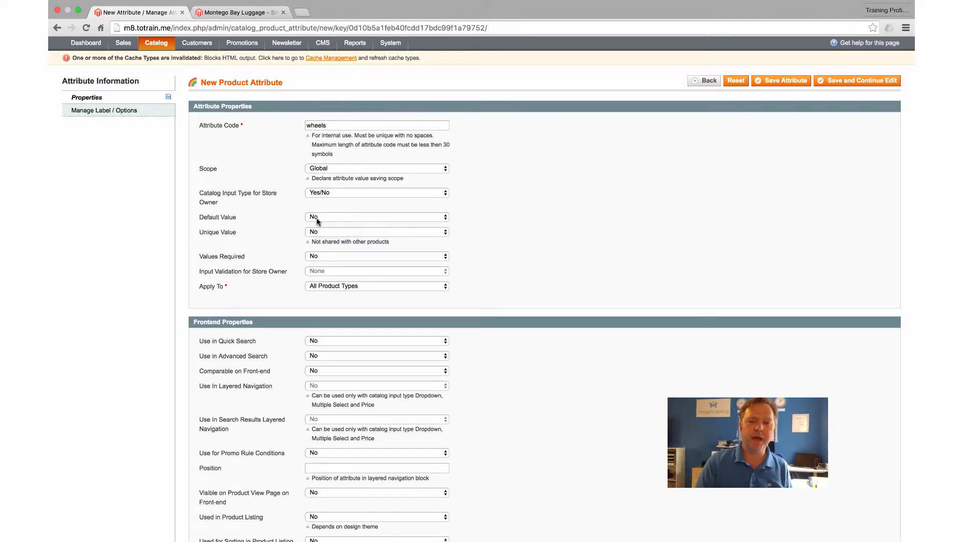
- Choose No as the default value of the wheels attribute
{"action": "left_click", "coordinate": [345, 218]}
{"action": "left_click", "coordinate": [354, 217]}
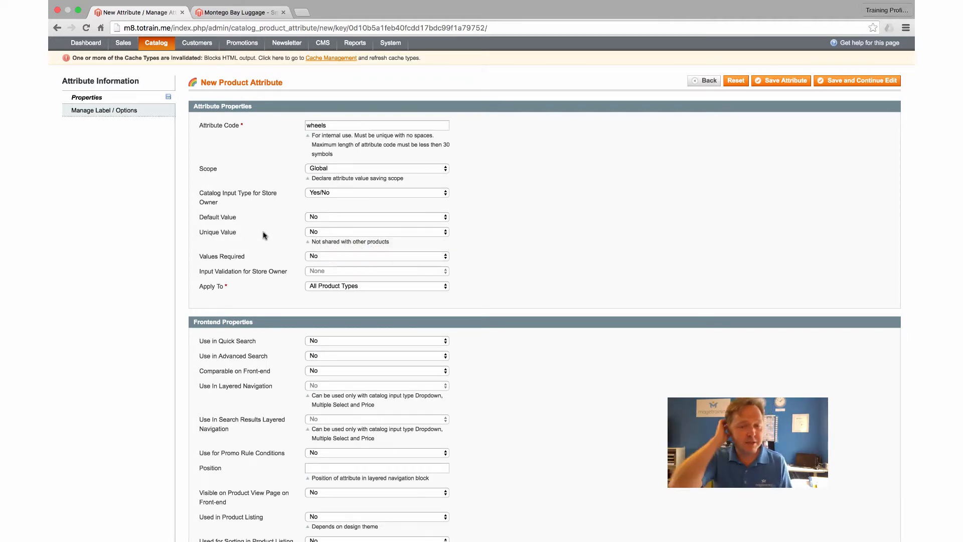
{"action": "scroll", "coordinate": [239, 243], "scroll_direction": "down", "scroll_amount": 1}
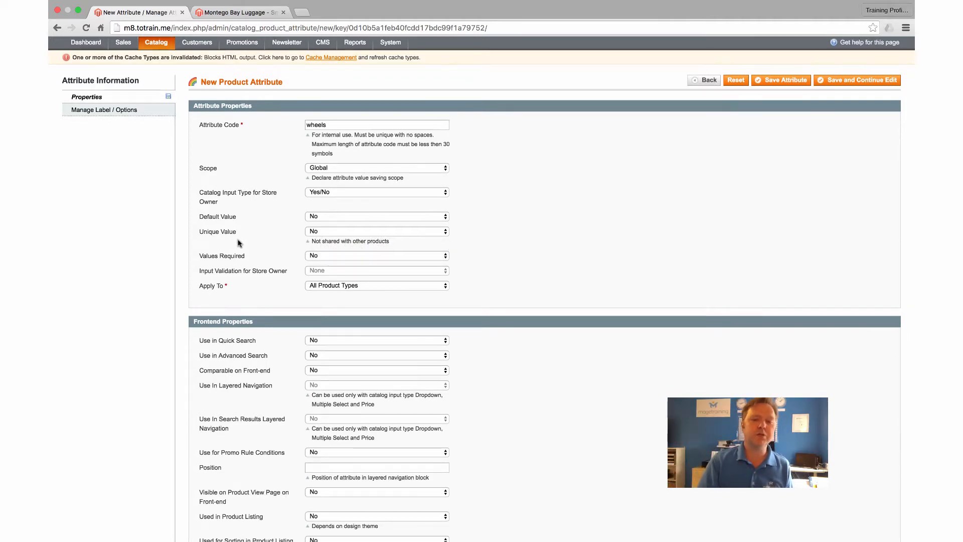
{"action": "scroll", "coordinate": [283, 242], "scroll_direction": "down", "scroll_amount": 3}
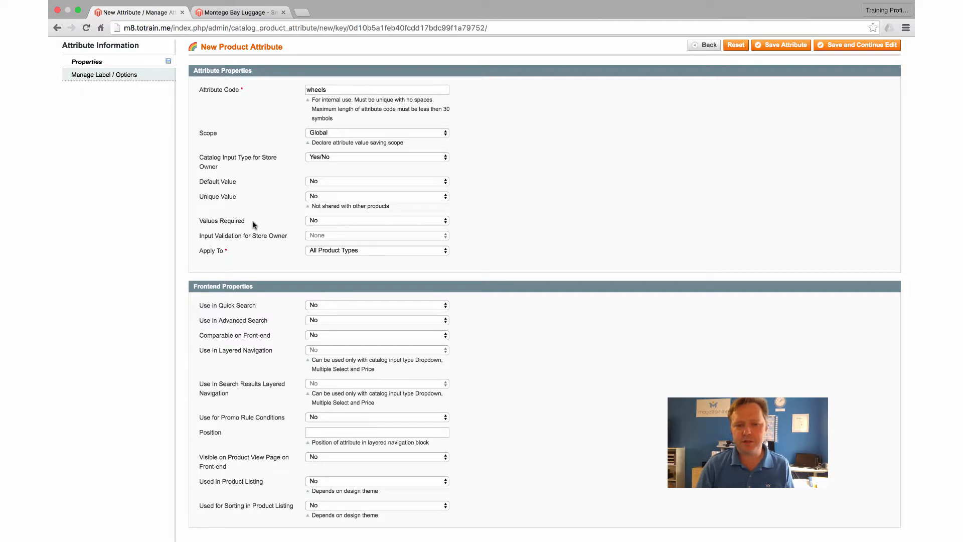
- Review the choices offered for Values Required and Apply To, leaving both settings as they are
{"action": "left_click", "coordinate": [327, 221]}
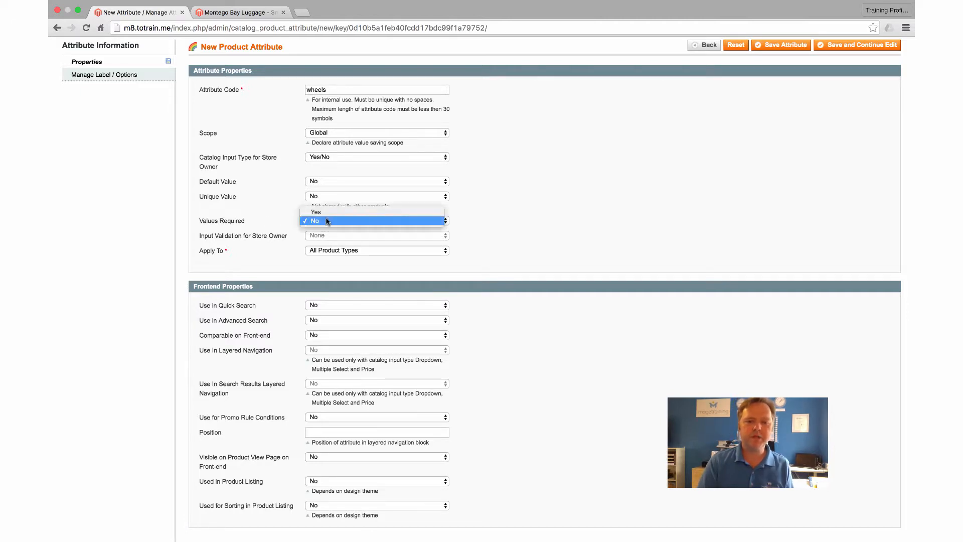
{"action": "left_click", "coordinate": [248, 221]}
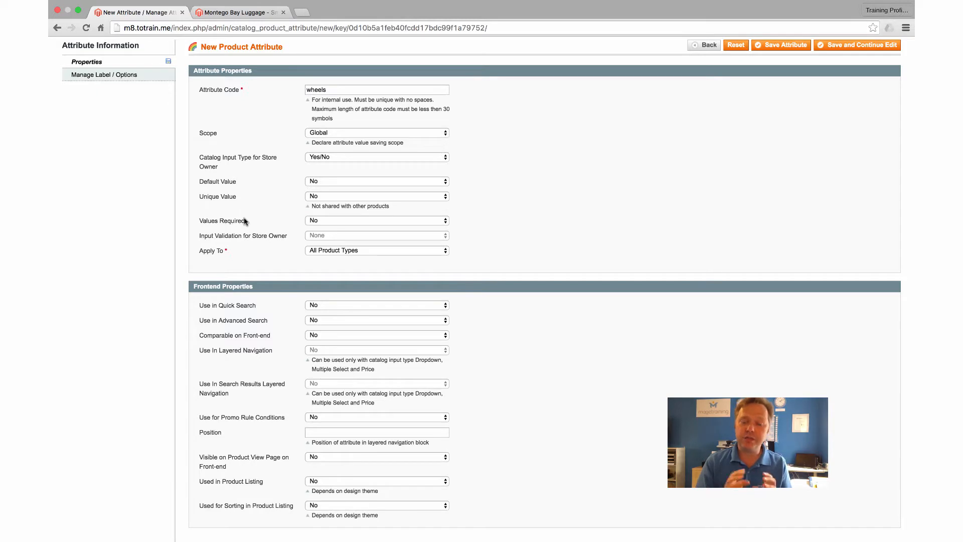
{"action": "scroll", "coordinate": [235, 237], "scroll_direction": "up", "scroll_amount": 2}
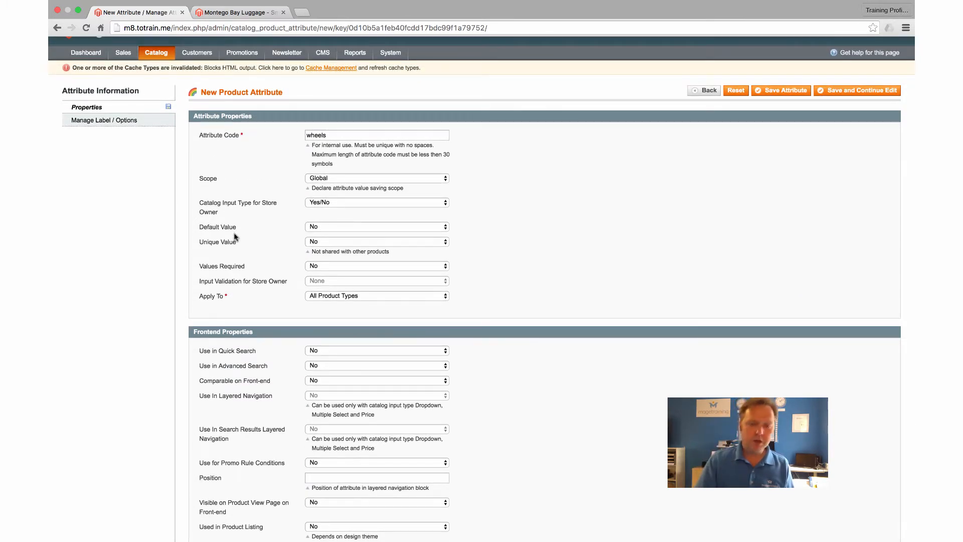
{"action": "scroll", "coordinate": [251, 277], "scroll_direction": "down", "scroll_amount": 1}
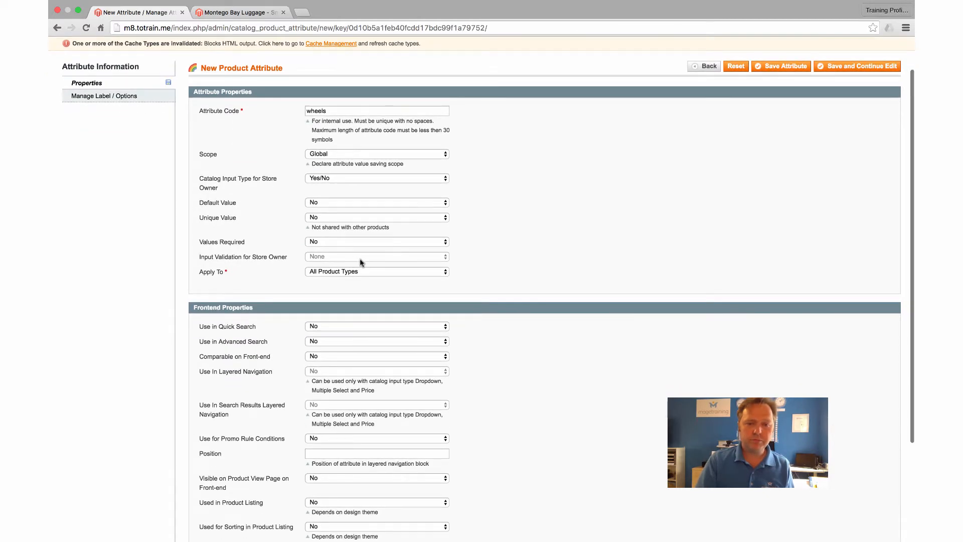
{"action": "left_click", "coordinate": [349, 273]}
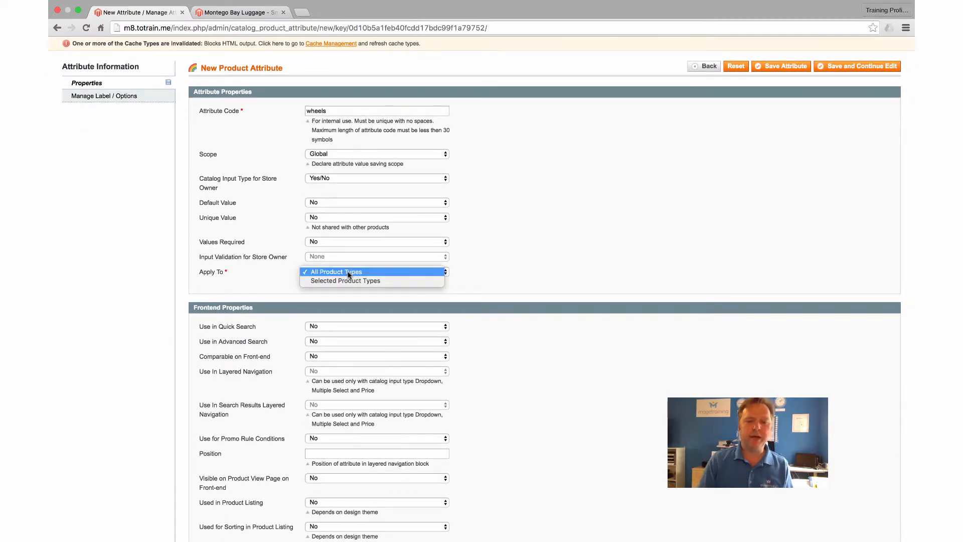
{"action": "left_click", "coordinate": [235, 262]}
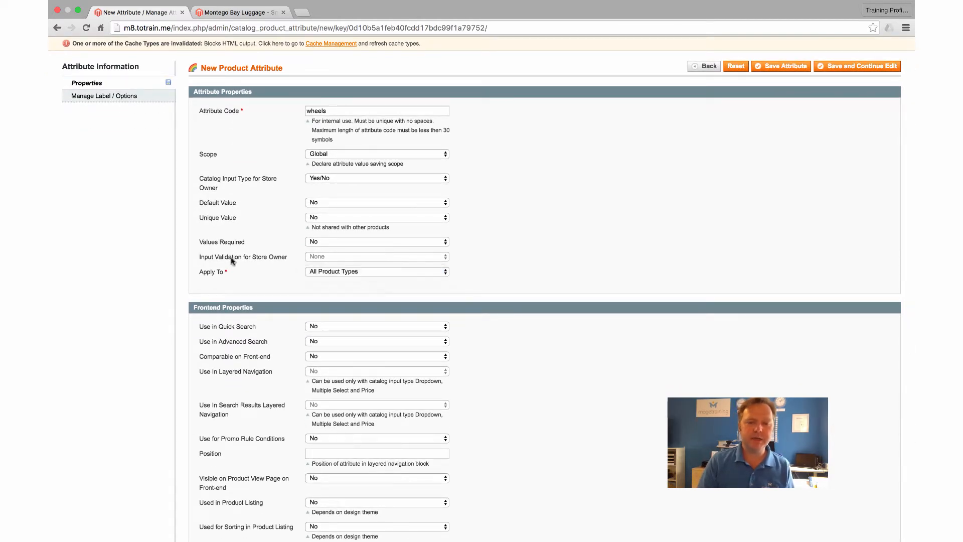
{"action": "scroll", "coordinate": [266, 254], "scroll_direction": "down", "scroll_amount": 1}
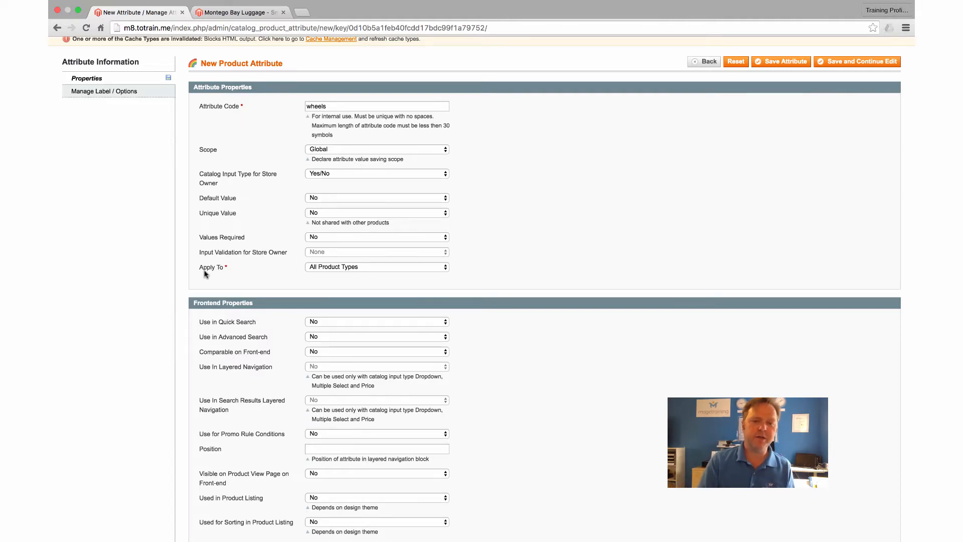
- Try applying the wheels attribute to Selected Product Types only, and restore it to All Product Types
{"action": "left_click", "coordinate": [370, 269]}
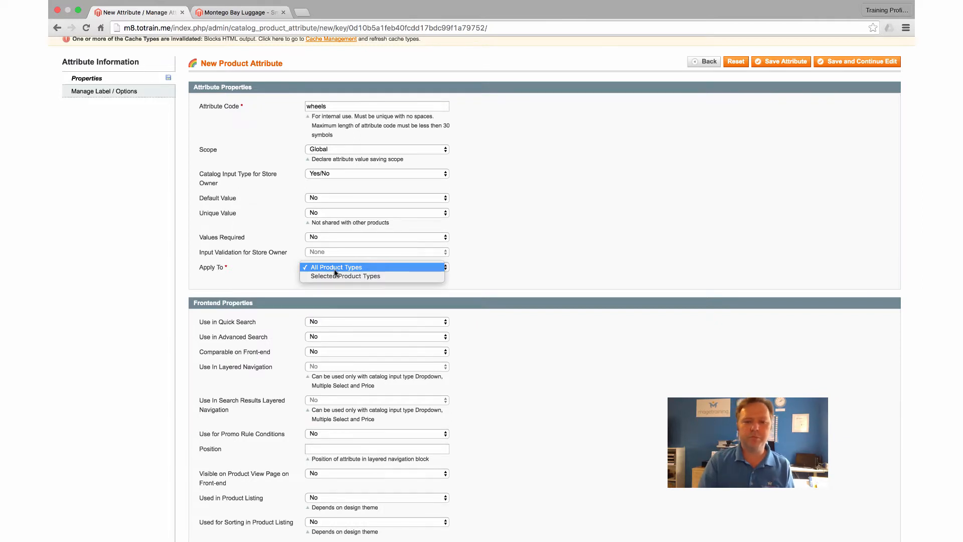
{"action": "left_click", "coordinate": [378, 276]}
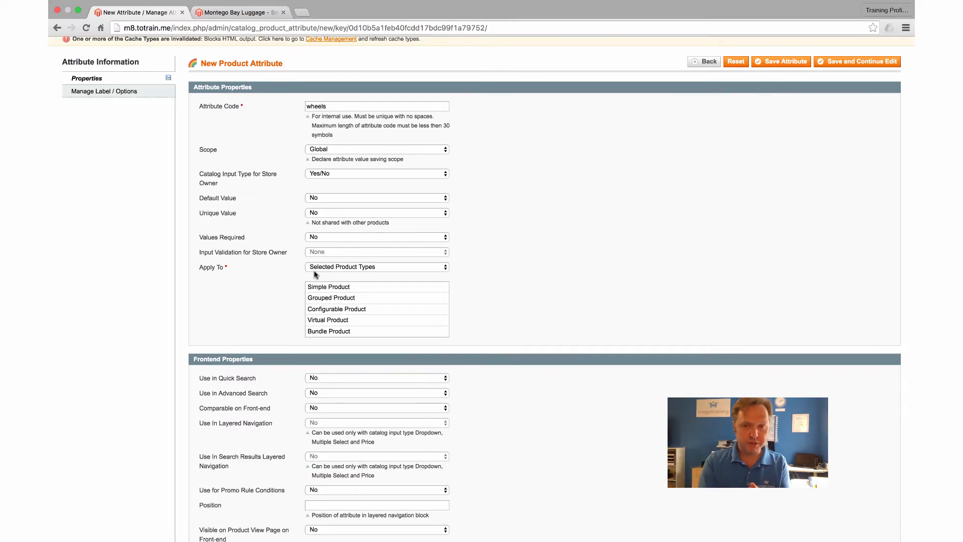
{"action": "left_click", "coordinate": [330, 267]}
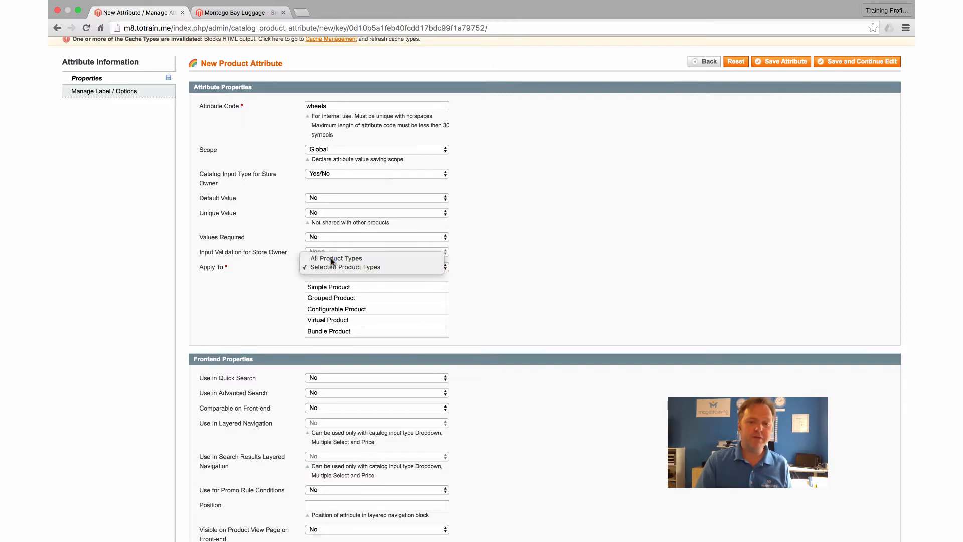
{"action": "left_click", "coordinate": [282, 268]}
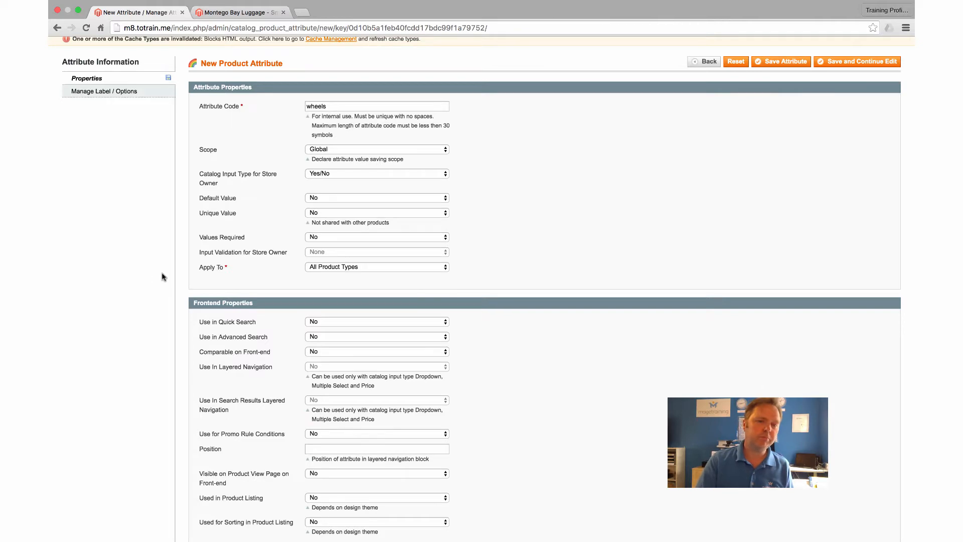
- Title the attribute "Wheels?" for Admin and "Has it got wheels?" for the Default Store View
{"action": "scroll", "coordinate": [161, 276], "scroll_direction": "up", "scroll_amount": 2}
{"action": "scroll", "coordinate": [161, 276], "scroll_direction": "down", "scroll_amount": 3}
{"action": "scroll", "coordinate": [161, 276], "scroll_direction": "up", "scroll_amount": 3}
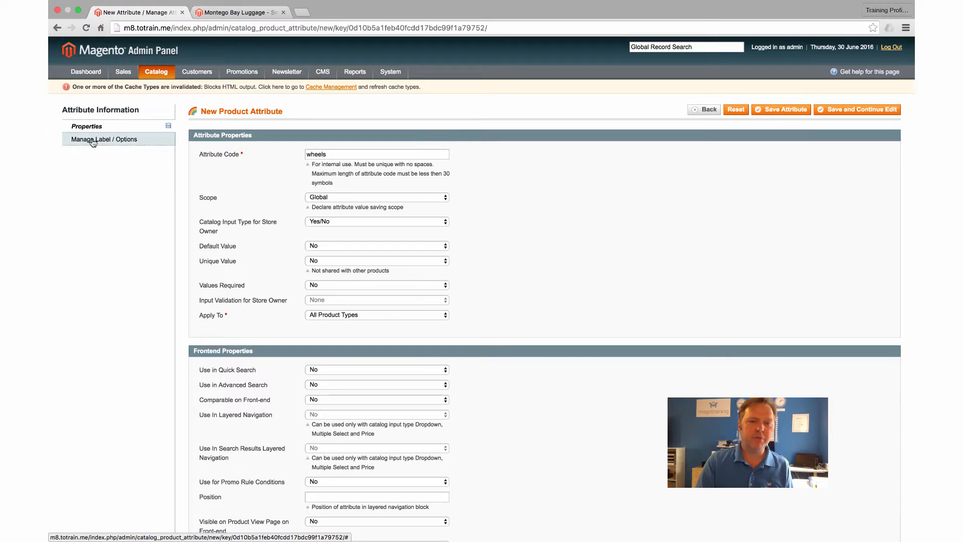
{"action": "left_click", "coordinate": [93, 142]}
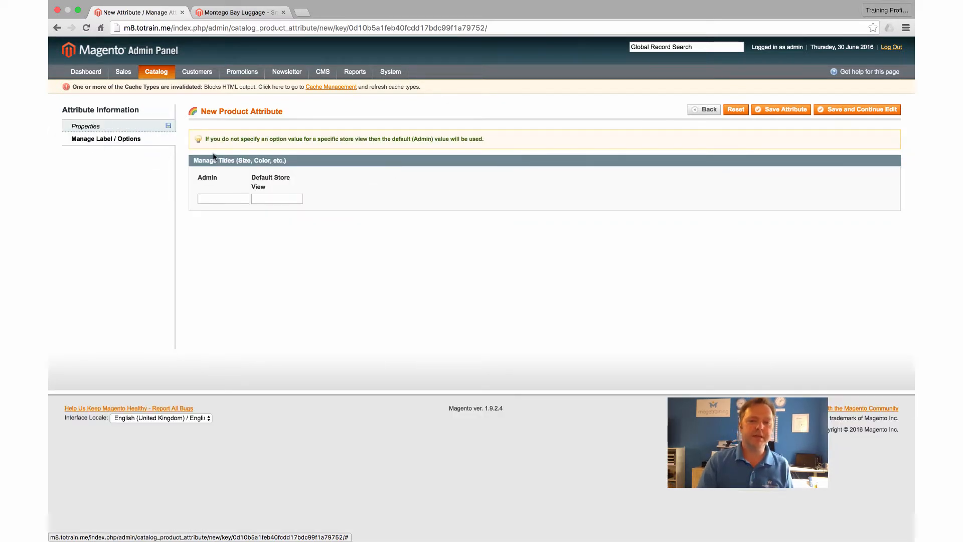
{"action": "left_click", "coordinate": [208, 198]}
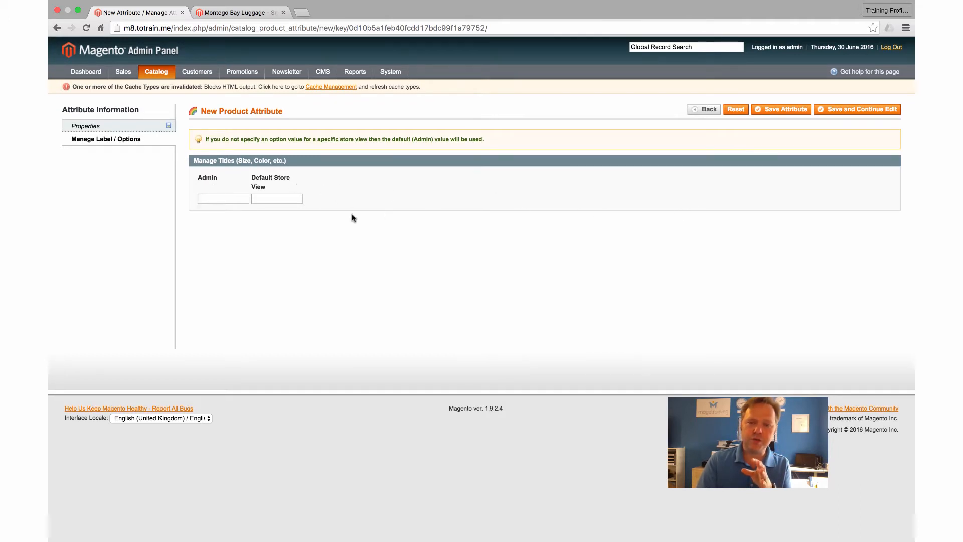
{"action": "left_click", "coordinate": [219, 199]}
{"action": "left_click", "coordinate": [207, 178]}
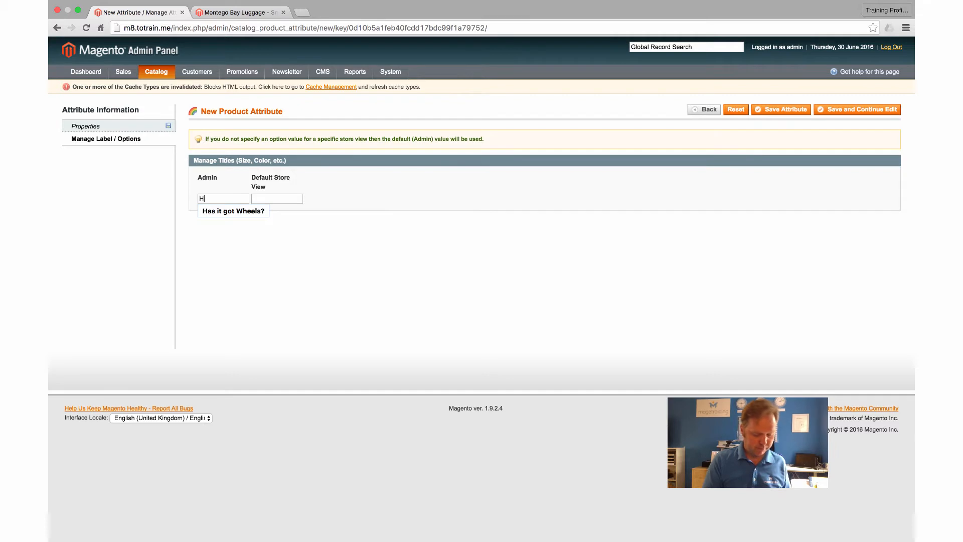
{"action": "type", "text": "Whel"}
{"action": "key", "text": "BackSpace"}
{"action": "key", "text": "BackSpace"}
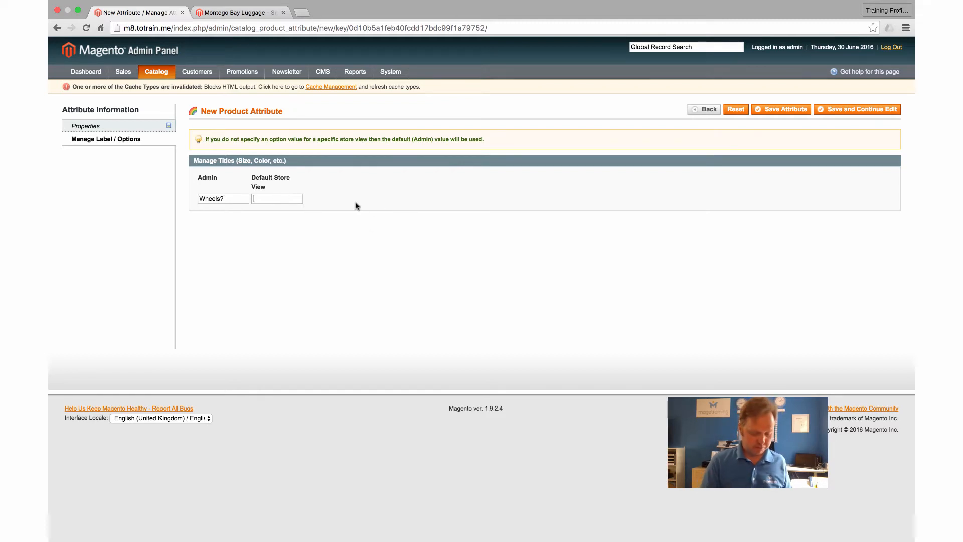
{"action": "type", "text": "Has it got"}
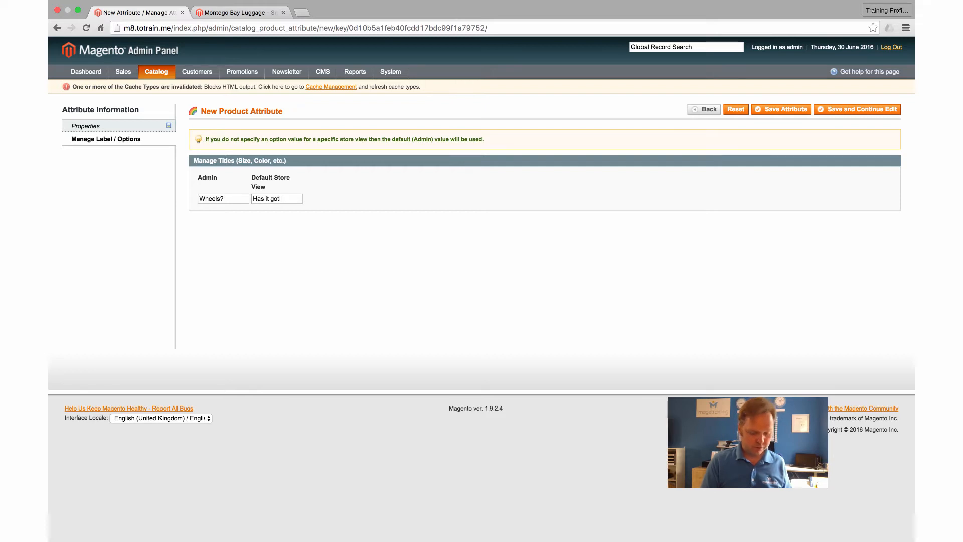
{"action": "type", "text": " wheels?"}
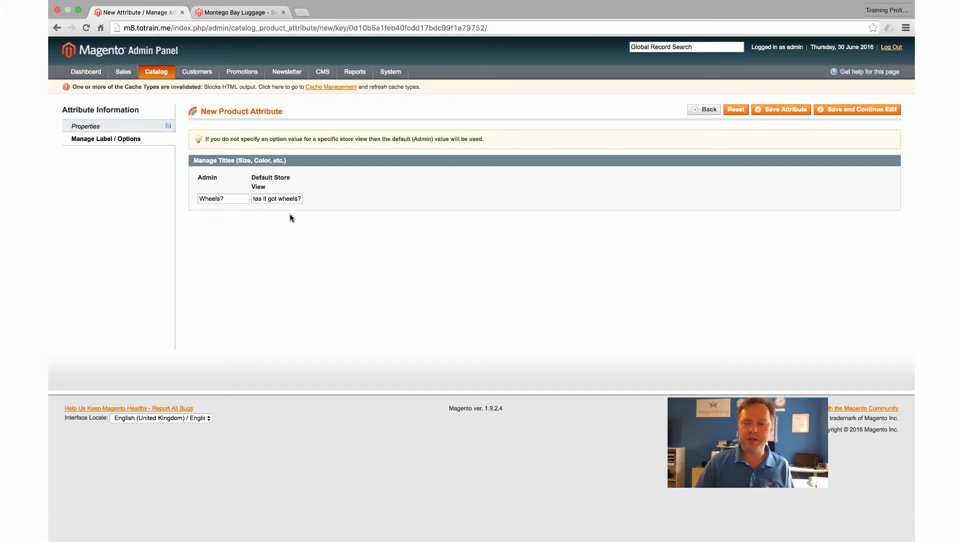
- Return to the wheels attribute's properties and review its Frontend Properties settings
{"action": "left_click", "coordinate": [116, 126]}
{"action": "scroll", "coordinate": [157, 131], "scroll_direction": "down", "scroll_amount": 1}
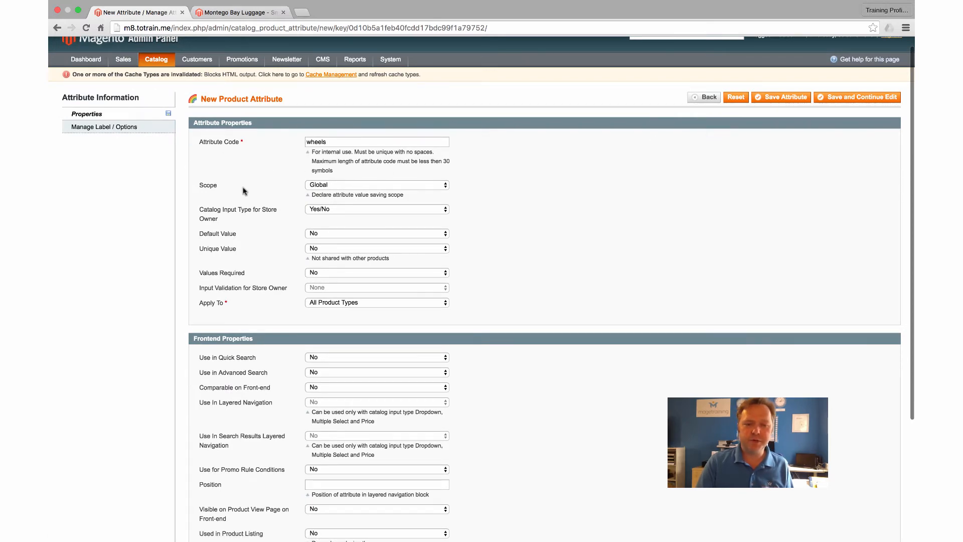
{"action": "scroll", "coordinate": [241, 191], "scroll_direction": "down", "scroll_amount": 3}
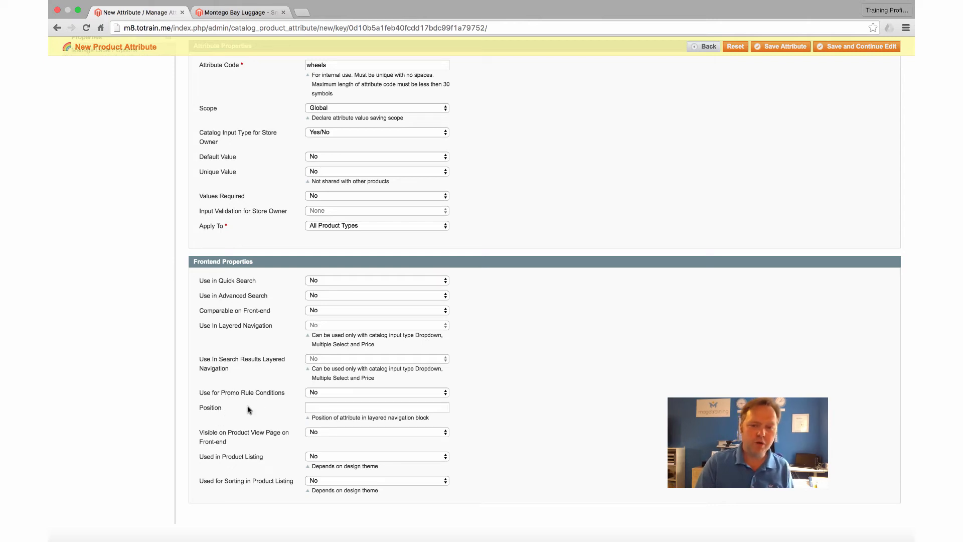
{"action": "scroll", "coordinate": [249, 409], "scroll_direction": "down", "scroll_amount": 3}
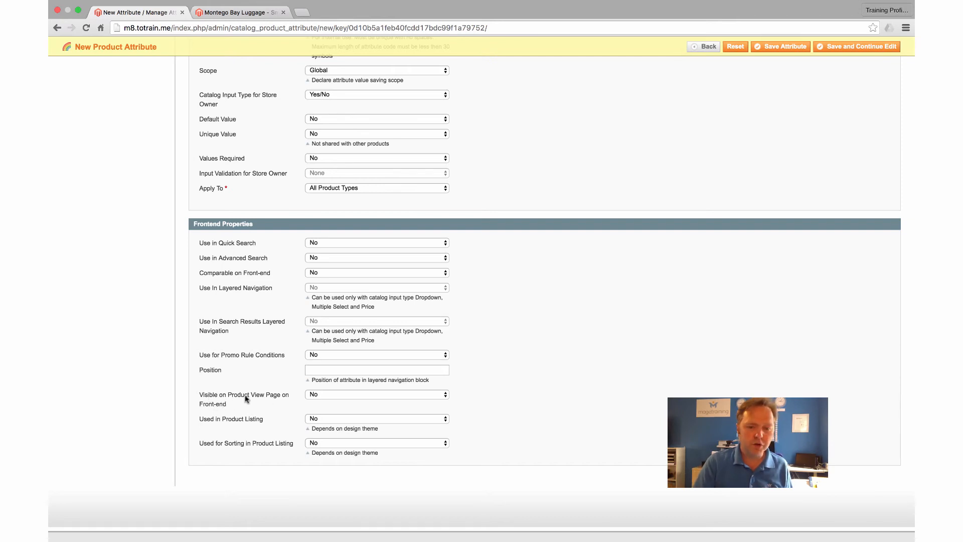
{"action": "scroll", "coordinate": [211, 396], "scroll_direction": "down", "scroll_amount": 1}
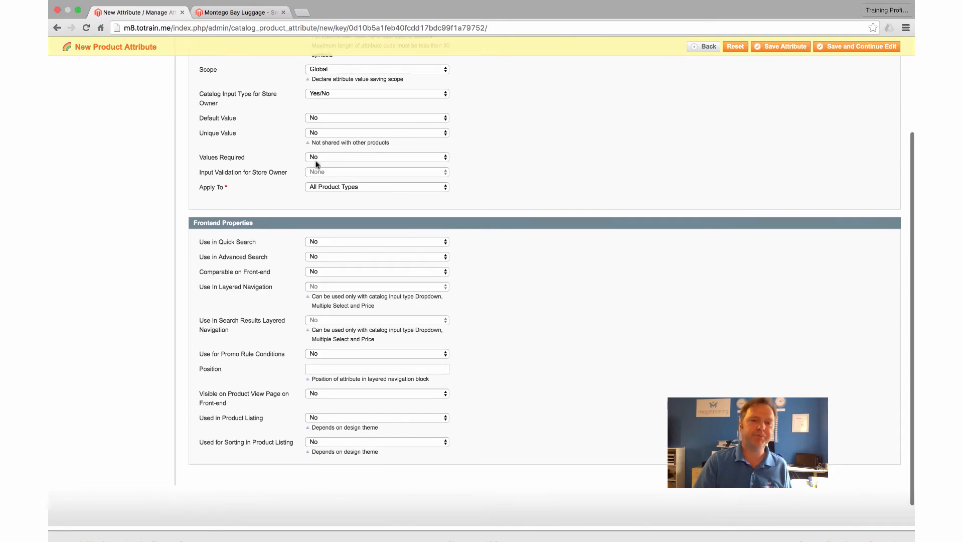
- Switch to the Montego Bay Luggage - Small storefront page and look over its product details and description area
{"action": "left_click", "coordinate": [228, 13]}
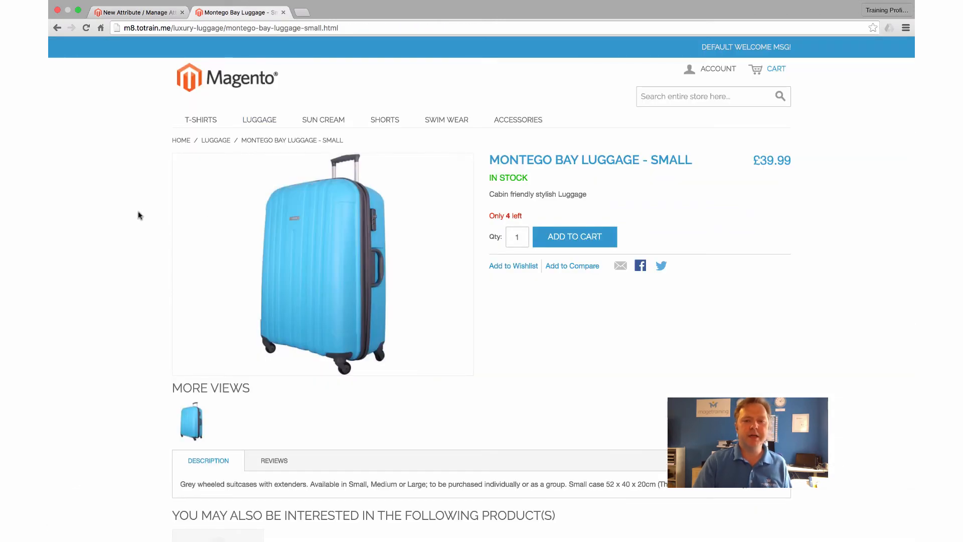
{"action": "scroll", "coordinate": [115, 190], "scroll_direction": "down", "scroll_amount": 4}
{"action": "scroll", "coordinate": [115, 190], "scroll_direction": "up", "scroll_amount": 4}
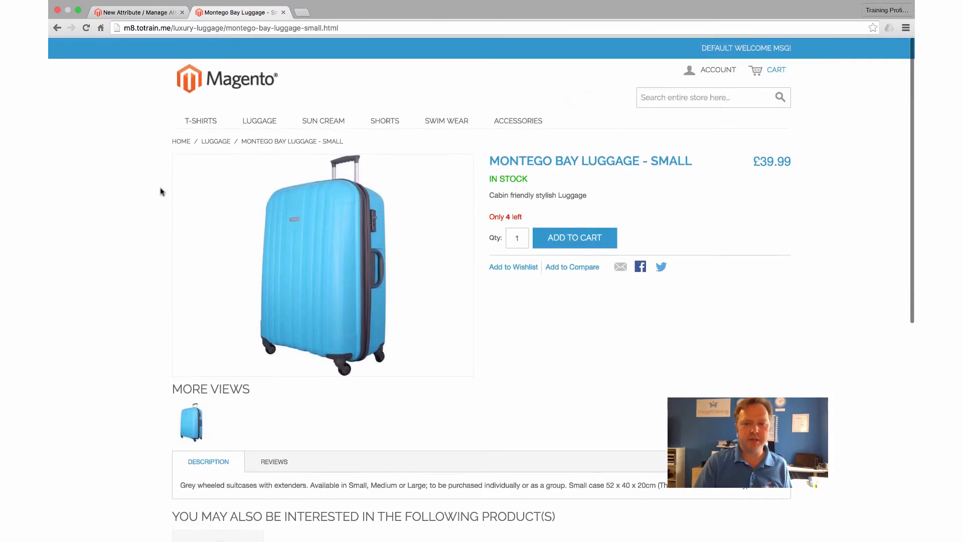
{"action": "scroll", "coordinate": [147, 215], "scroll_direction": "down", "scroll_amount": 1}
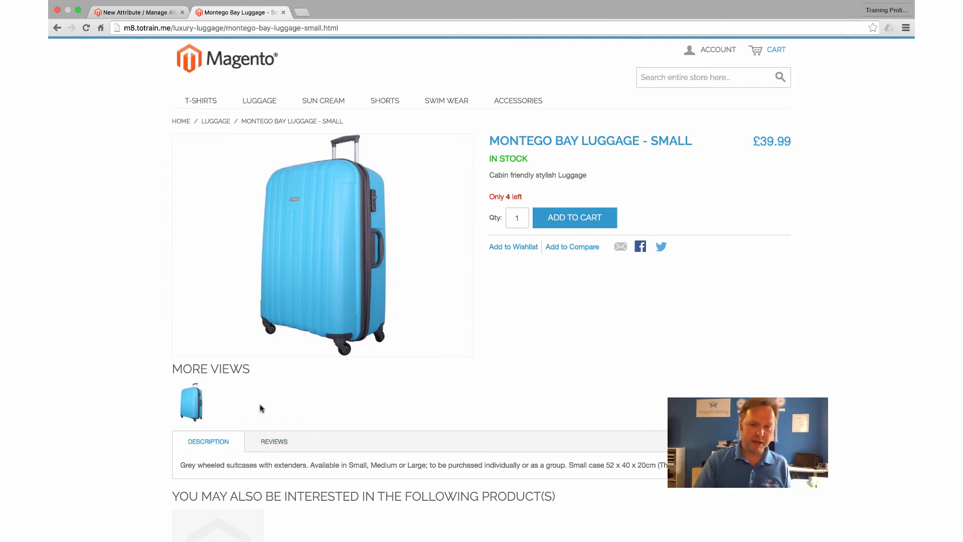
- Back in the new attribute form, set Visible on Product View Page on Front-end to Yes and save the attribute
{"action": "left_click", "coordinate": [120, 13]}
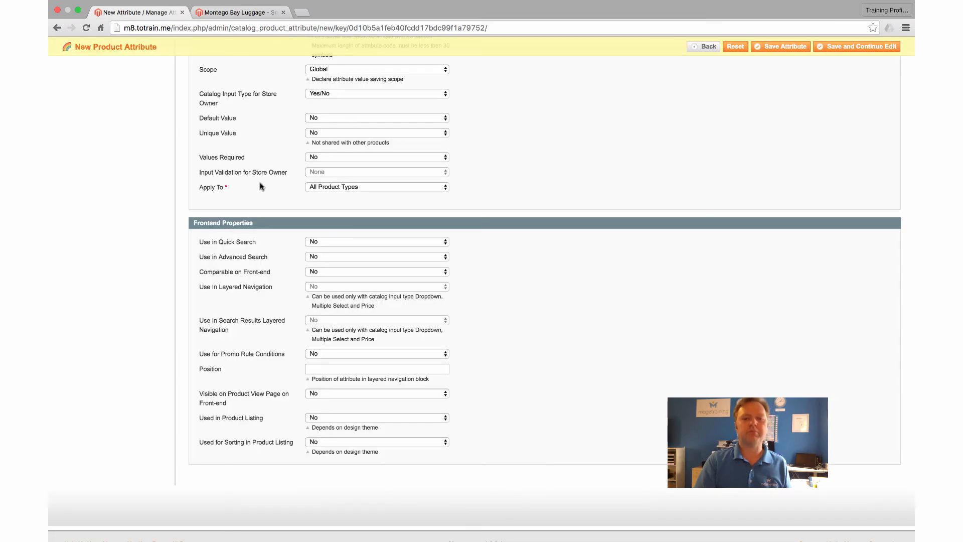
{"action": "left_click", "coordinate": [331, 393]}
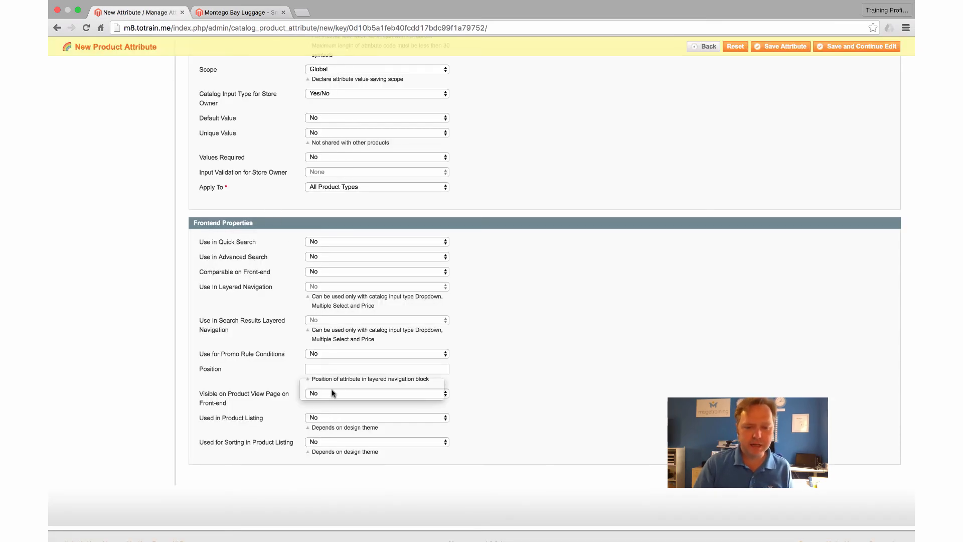
{"action": "left_click", "coordinate": [331, 384]}
{"action": "scroll", "coordinate": [281, 285], "scroll_direction": "up", "scroll_amount": 5}
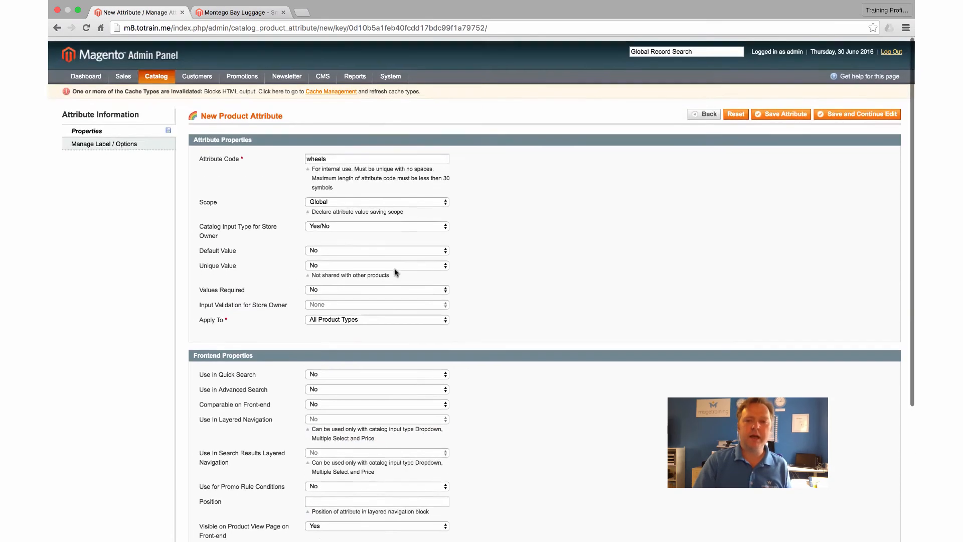
{"action": "left_click", "coordinate": [767, 108]}
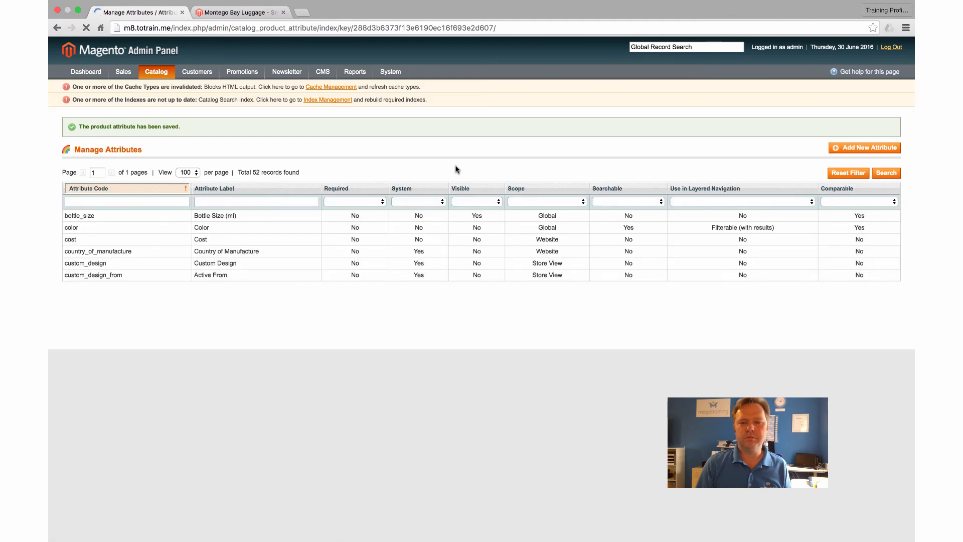
- Look through the Manage Attributes list for the saved wheels attribute
{"action": "scroll", "coordinate": [457, 169], "scroll_direction": "down", "scroll_amount": 1}
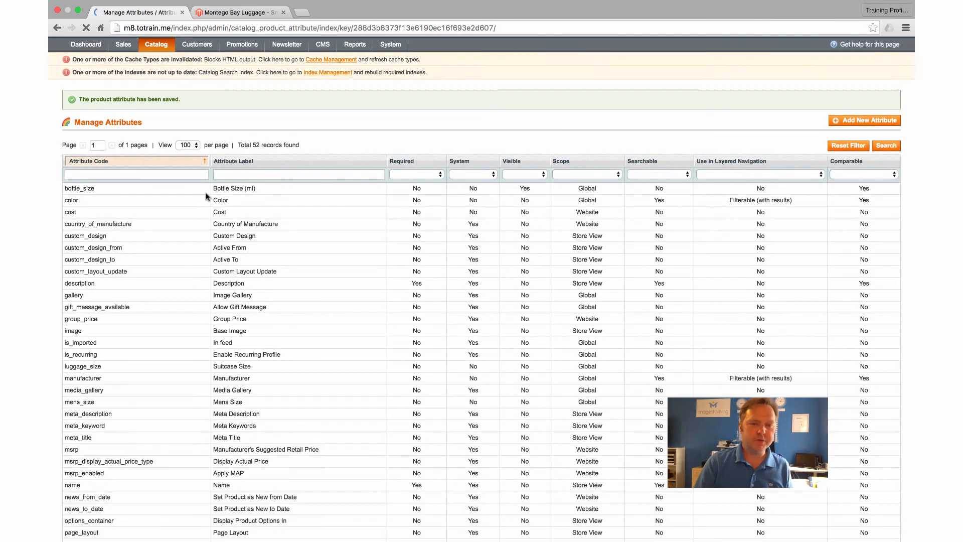
{"action": "scroll", "coordinate": [167, 210], "scroll_direction": "down", "scroll_amount": 10}
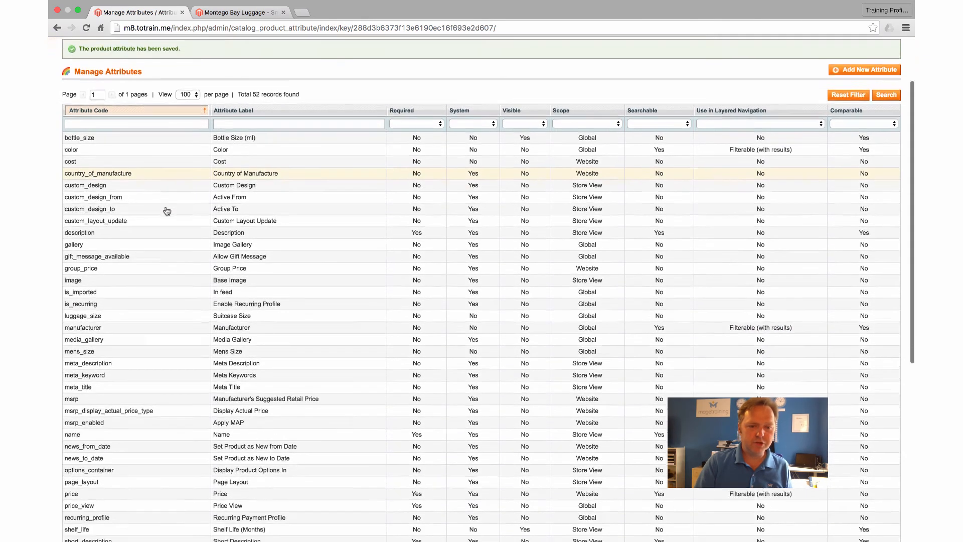